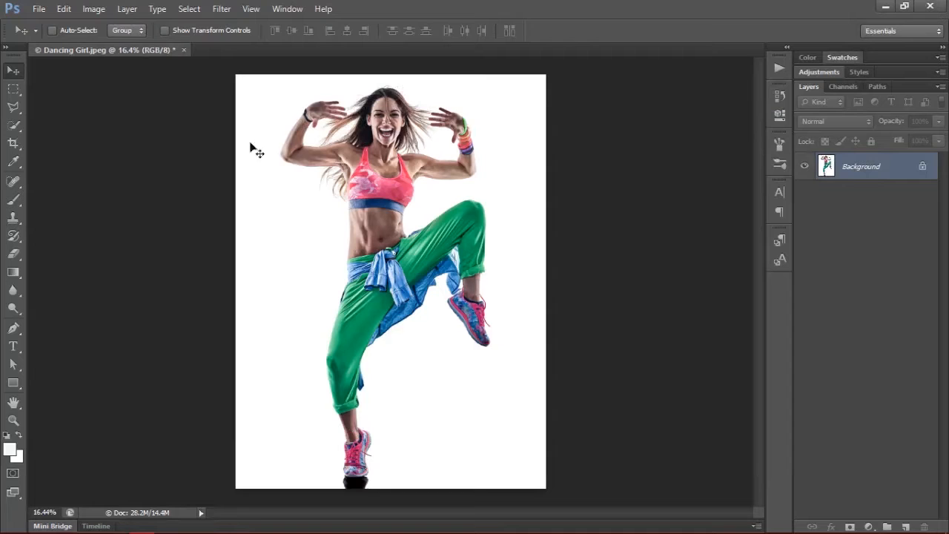
- Open the Preset Manager for brushes and locate the ART JOURNAL Brushes file in the 24874346-art-journal-photoshop-action folder, without loading it
click(58, 9)
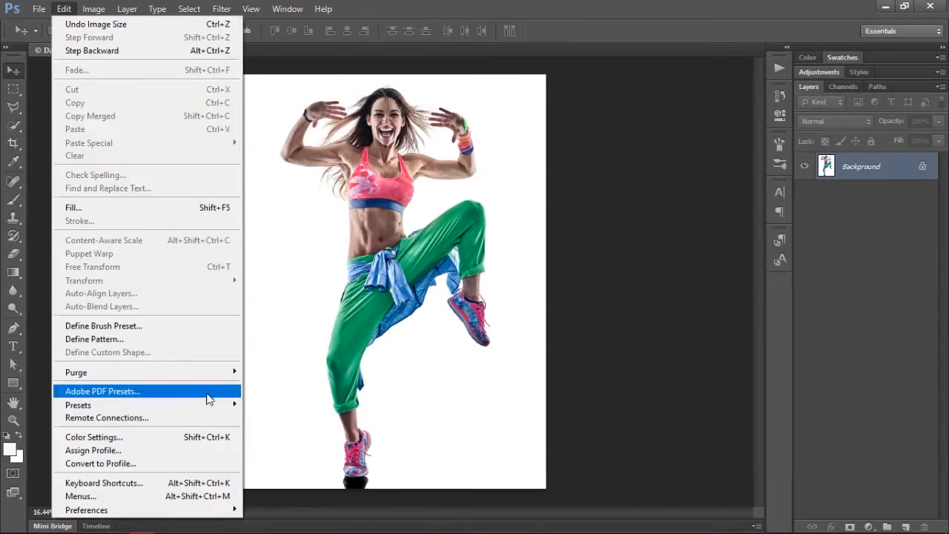
mouse_move(210, 412)
click(282, 404)
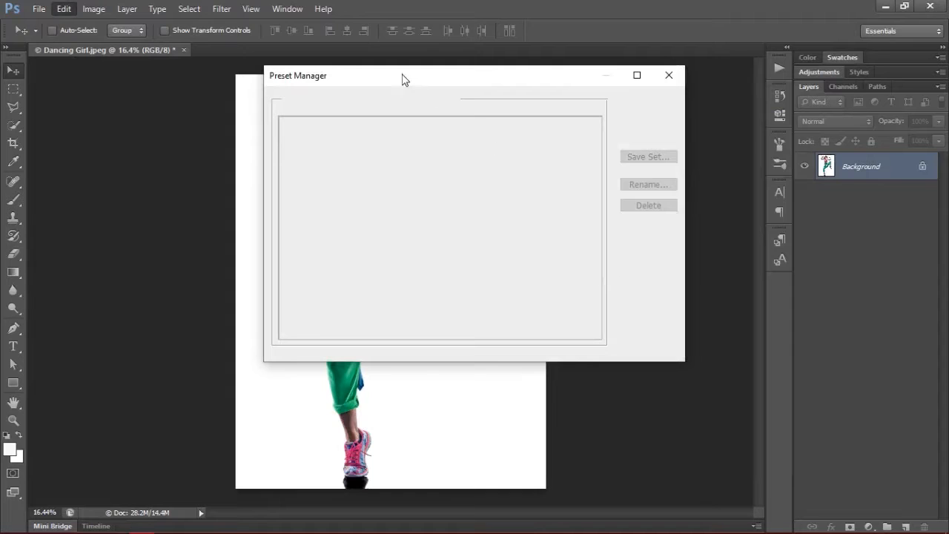
drag(403, 74, 553, 89)
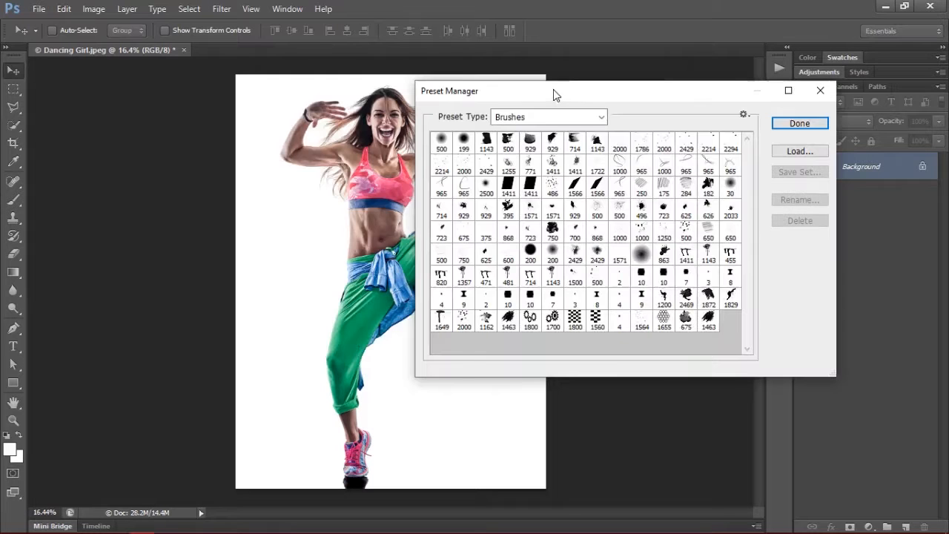
click(771, 150)
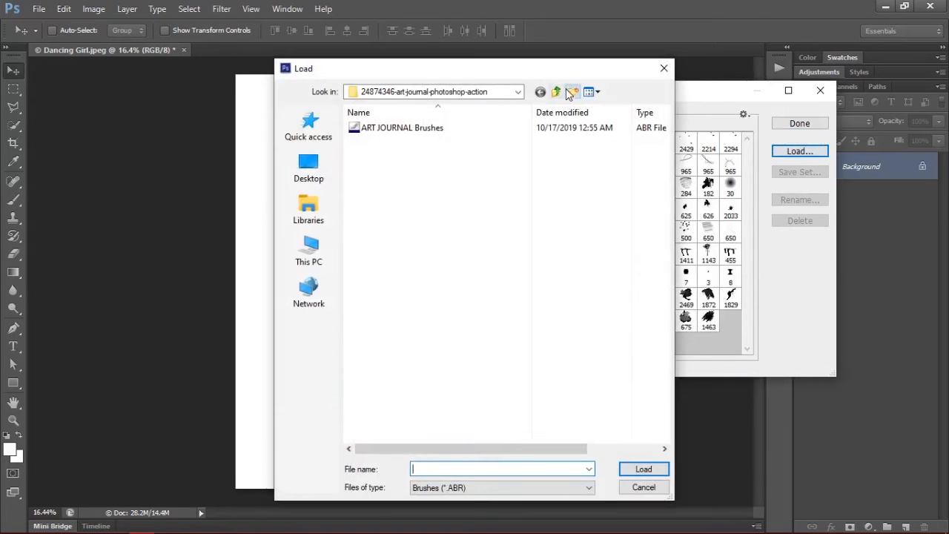
click(556, 90)
click(557, 91)
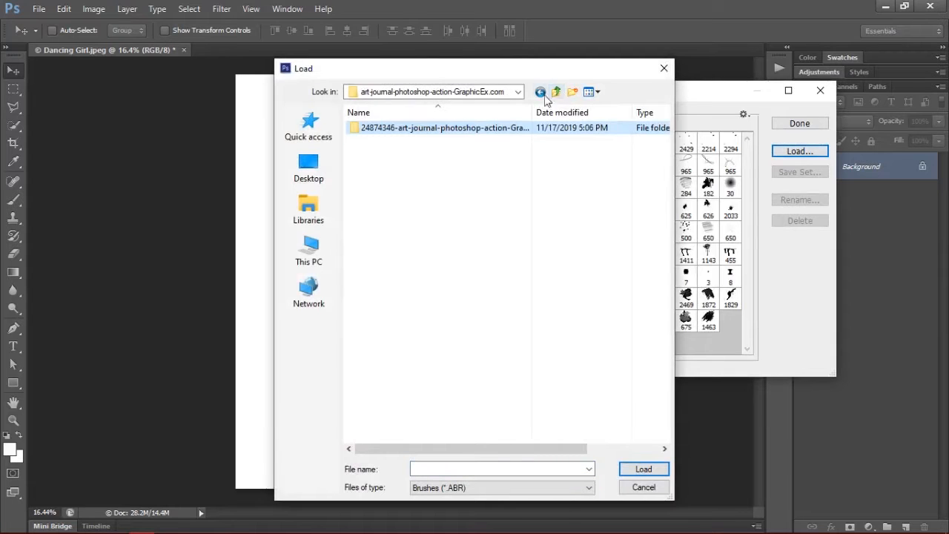
double_click(421, 128)
double_click(436, 129)
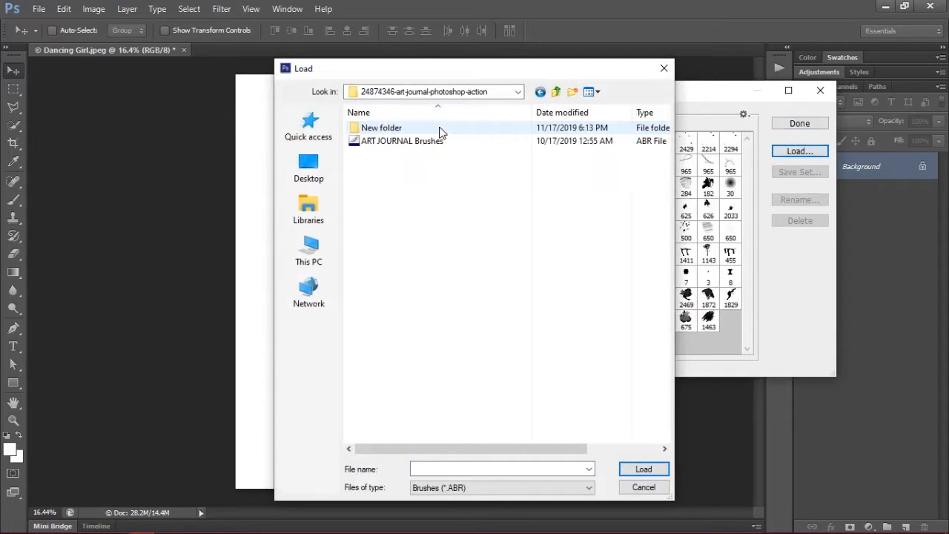
click(389, 131)
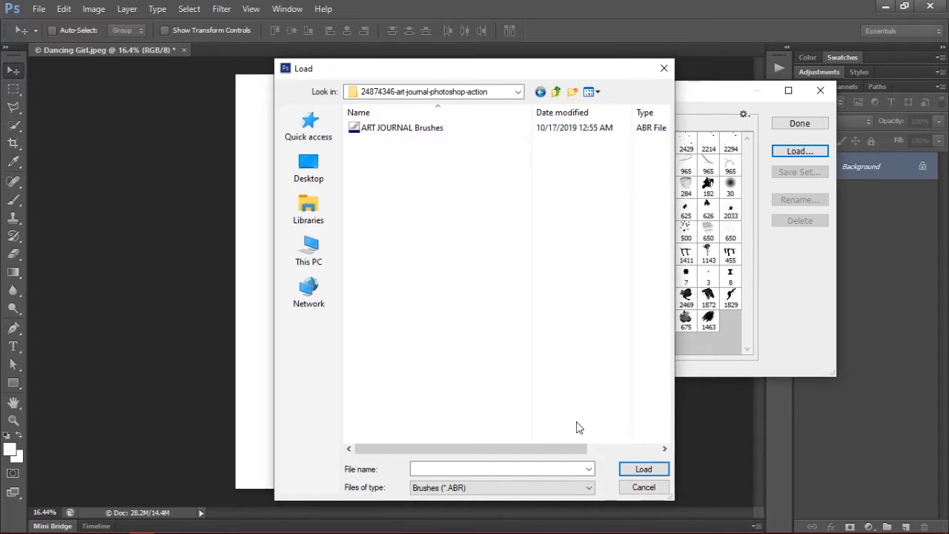
click(663, 70)
- Switch the Preset Manager to Patterns, locate the ART JOURNAL Patterns file without loading it, and close the manager
click(576, 119)
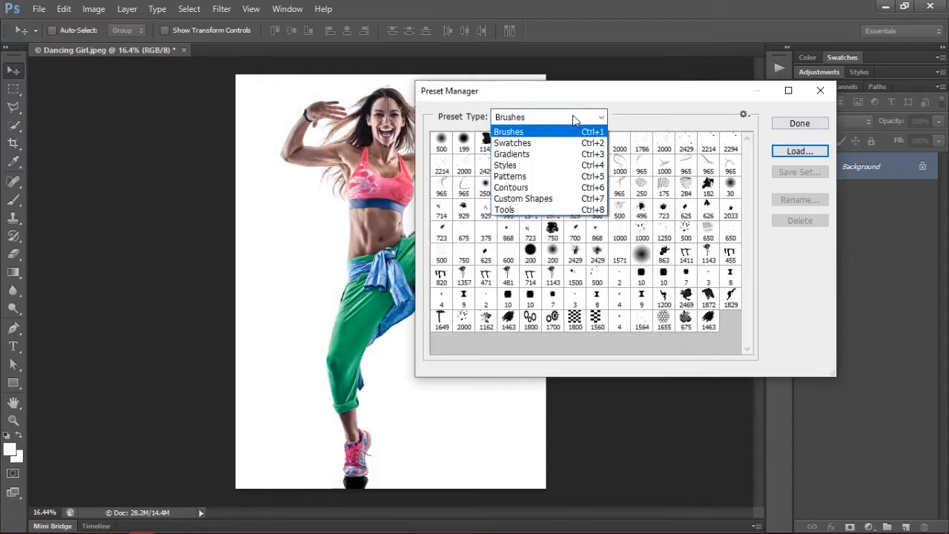
click(556, 178)
click(796, 152)
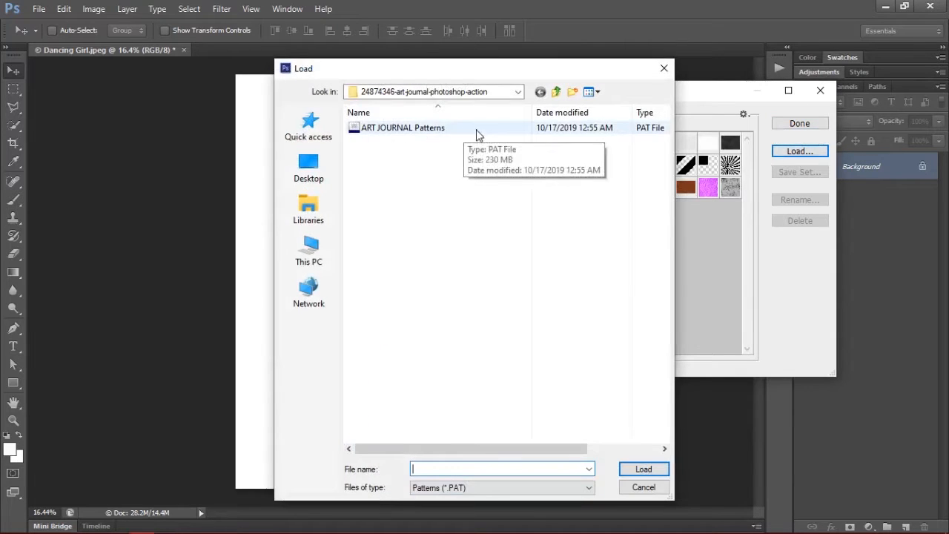
click(664, 68)
click(799, 123)
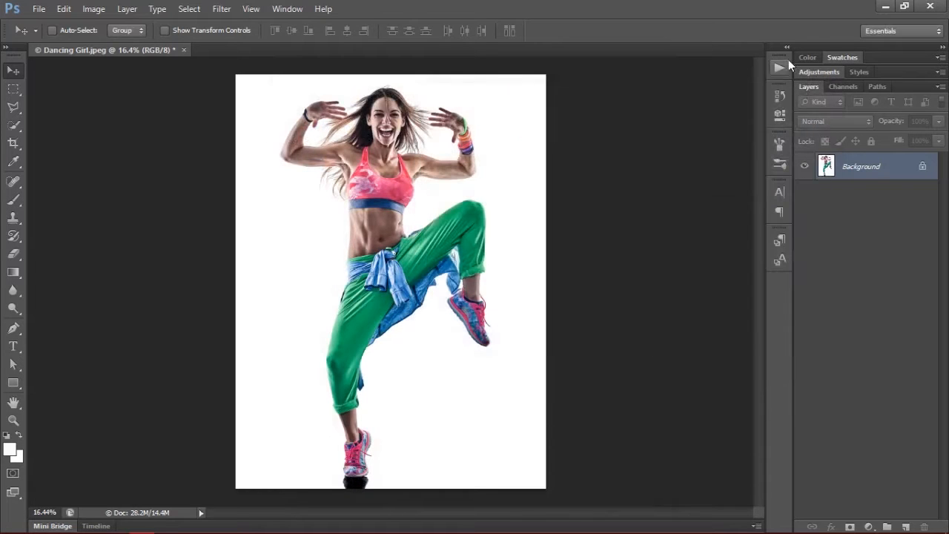
- Display the list of actions and locate the ART JOURNAL Photoshop Action file for loading, without loading it again
click(283, 9)
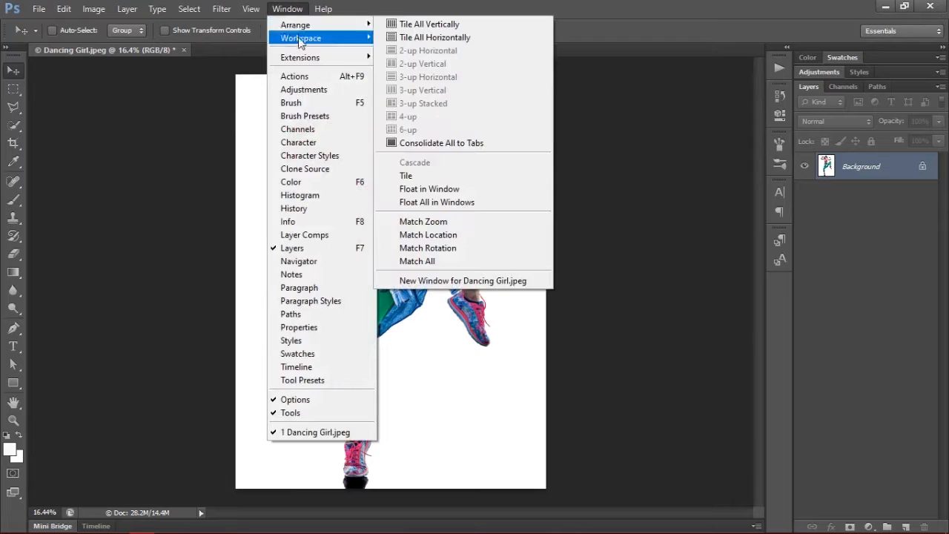
click(309, 78)
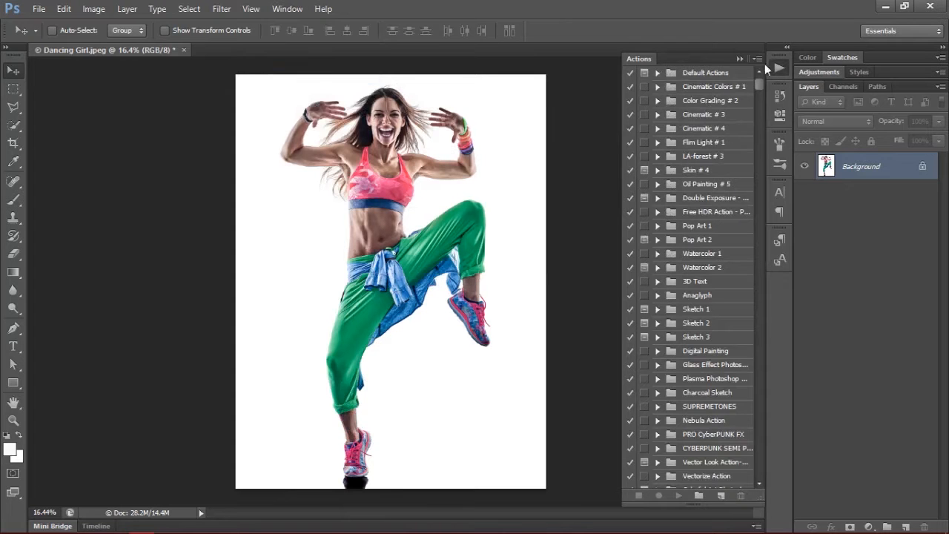
click(757, 58)
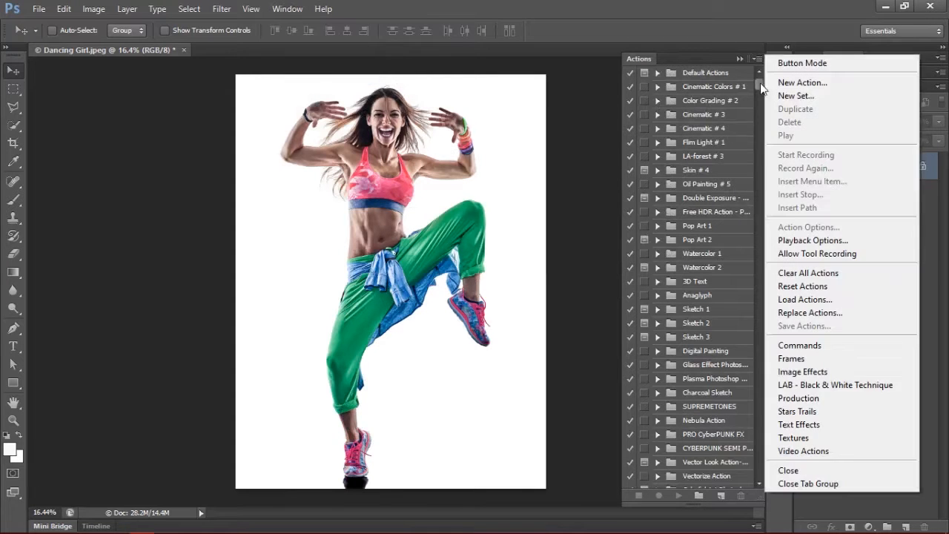
click(822, 301)
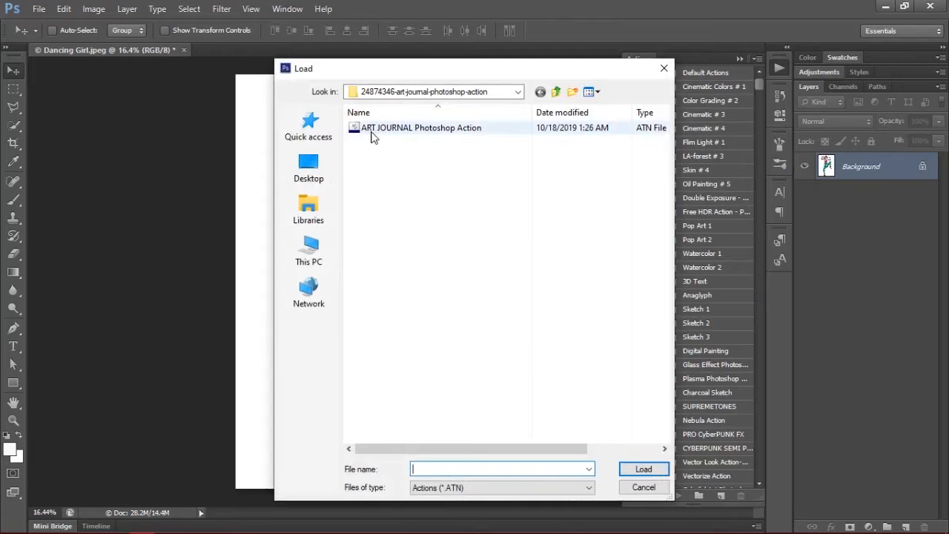
click(663, 68)
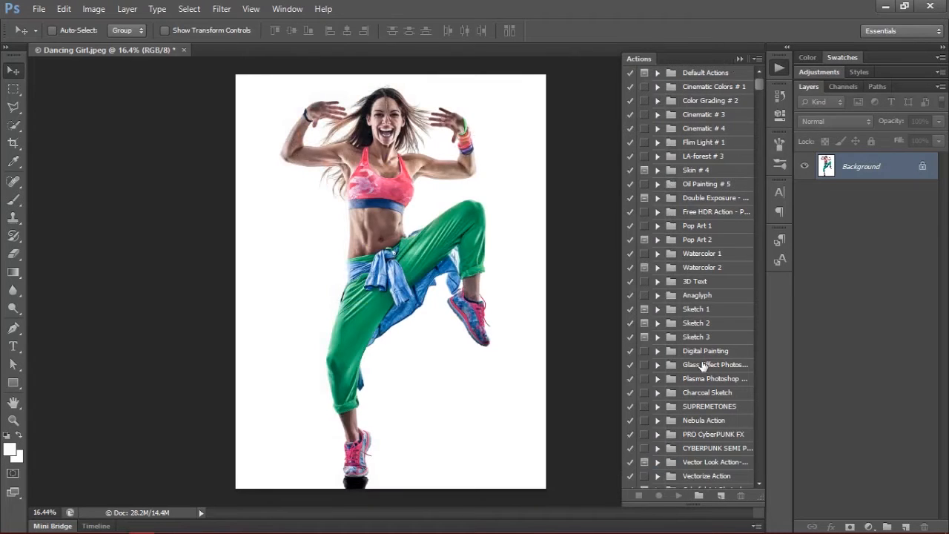
- Play the ART JOURNAL Action up to its pause for painting over the object and stop it there
drag(758, 85, 760, 93)
click(669, 187)
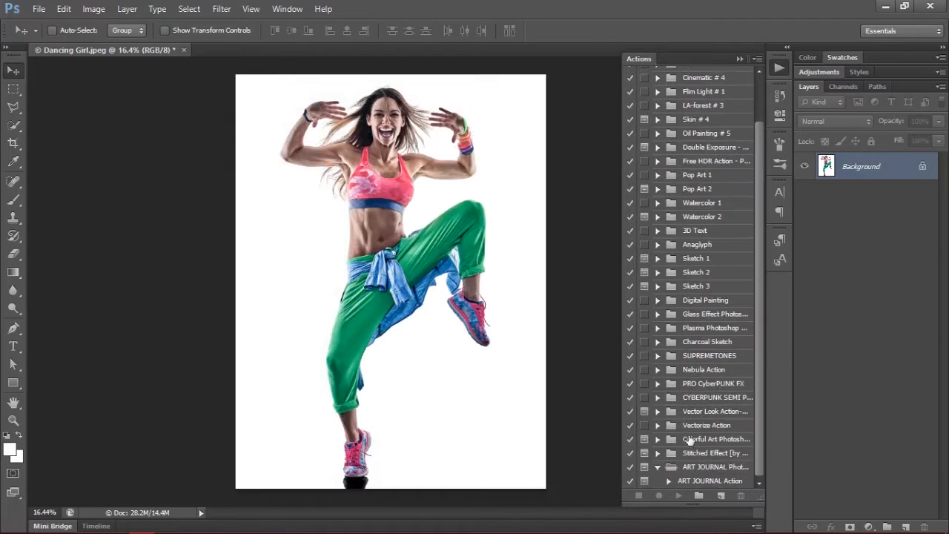
click(694, 482)
click(678, 495)
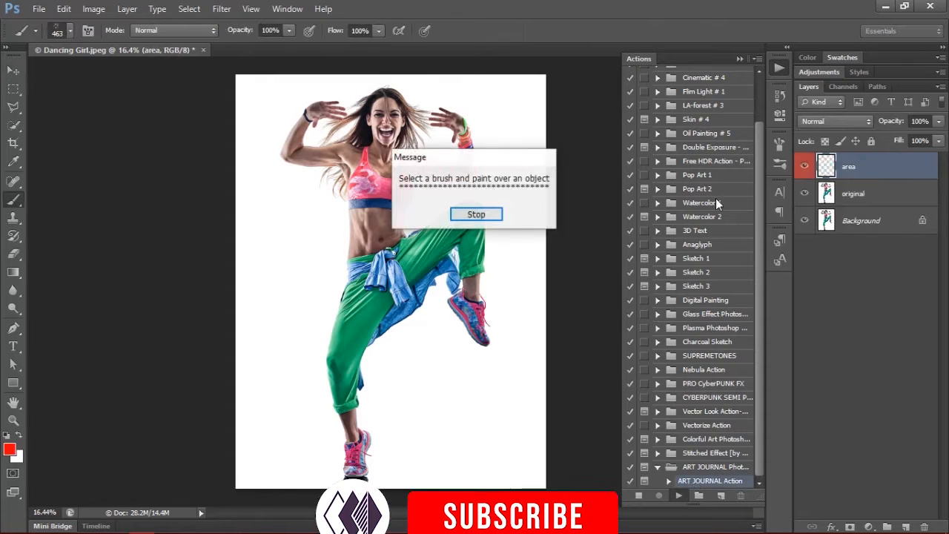
click(476, 214)
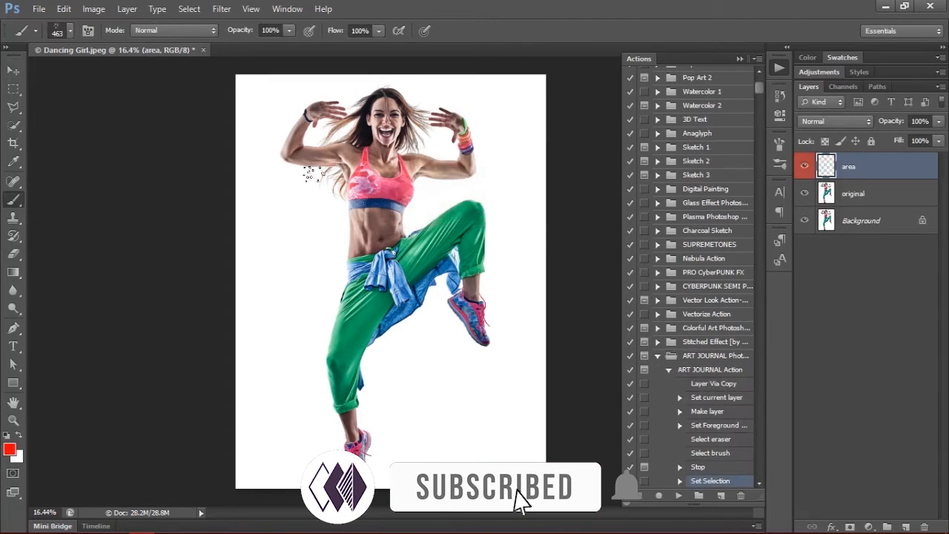
- Place the Dancing-Girl image on the empty area layer and commit the placement
click(39, 8)
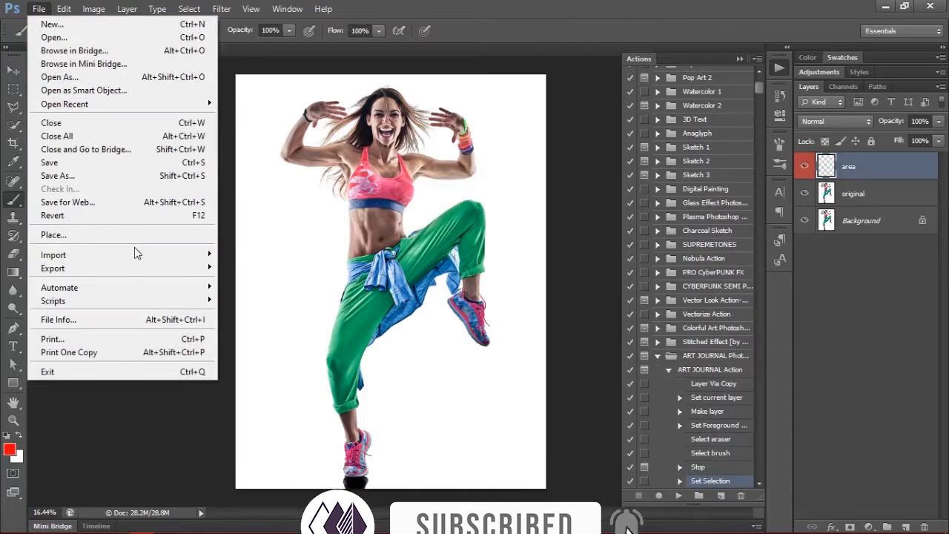
click(138, 235)
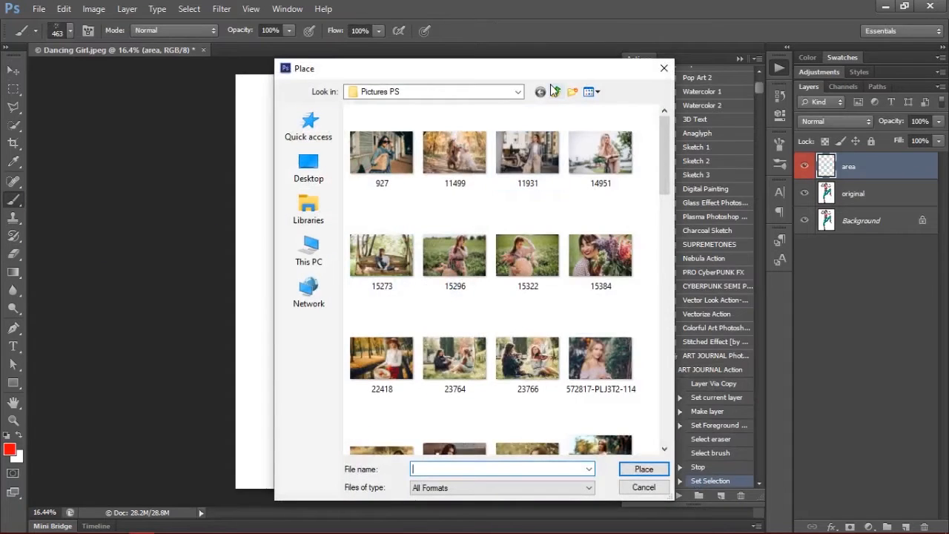
click(555, 91)
double_click(530, 134)
double_click(454, 144)
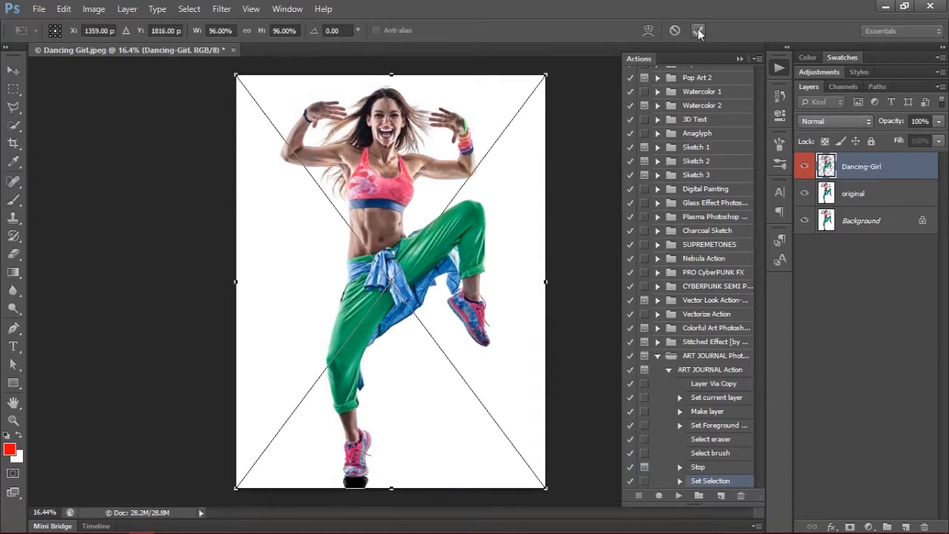
click(698, 32)
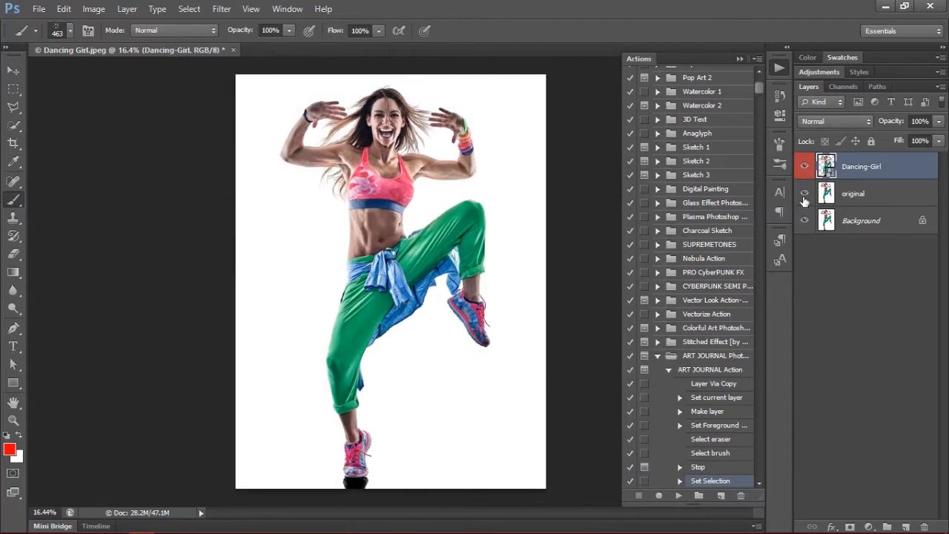
- Select the white background around the dancer with the Quick Selection tool, then invert the selection to the figure
click(19, 127)
click(64, 137)
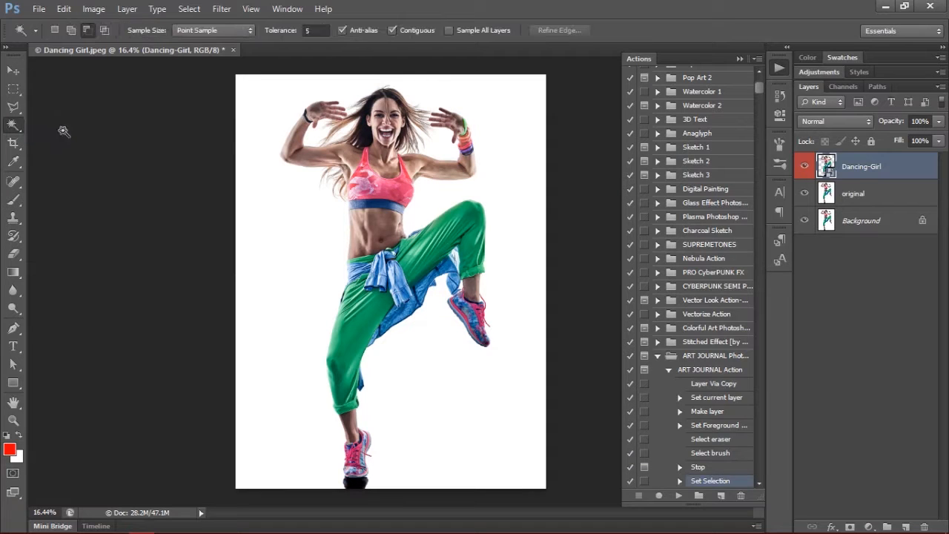
click(19, 128)
click(64, 124)
mouse_move(326, 121)
mouse_down()
mouse_move(403, 138)
mouse_move(277, 254)
mouse_move(356, 285)
mouse_up()
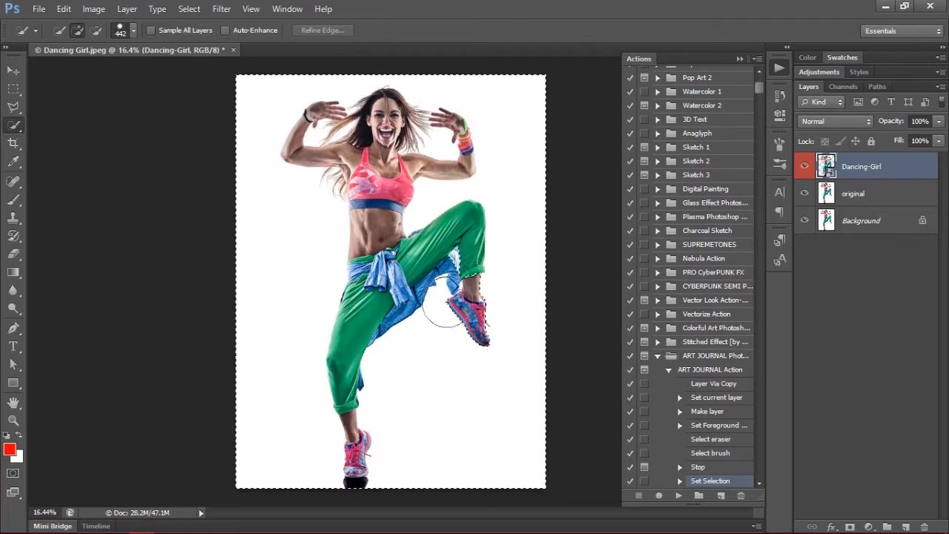
mouse_move(456, 315)
mouse_down()
mouse_move(465, 335)
mouse_move(423, 418)
mouse_up()
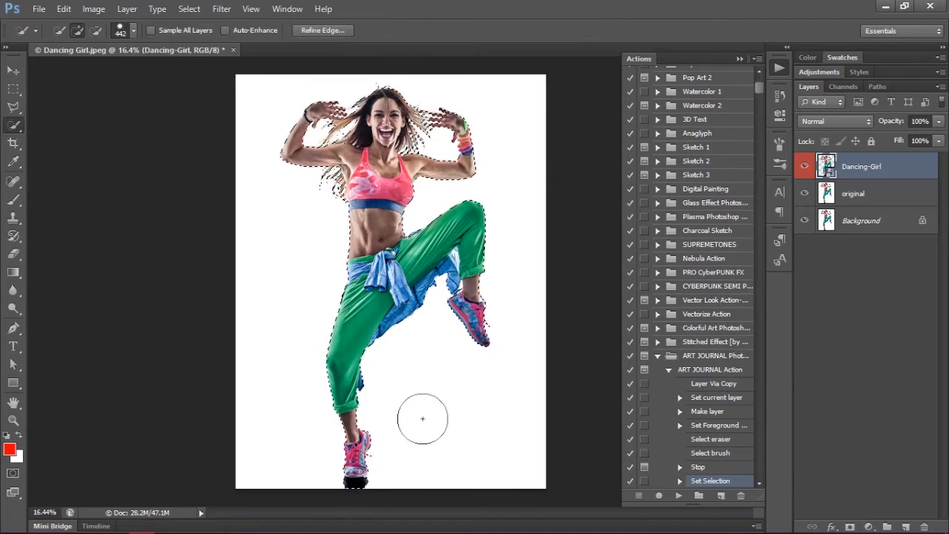
- Rasterize the placed Dancing-Girl layer and fill the selected figure with the red foreground color
right_click(857, 161)
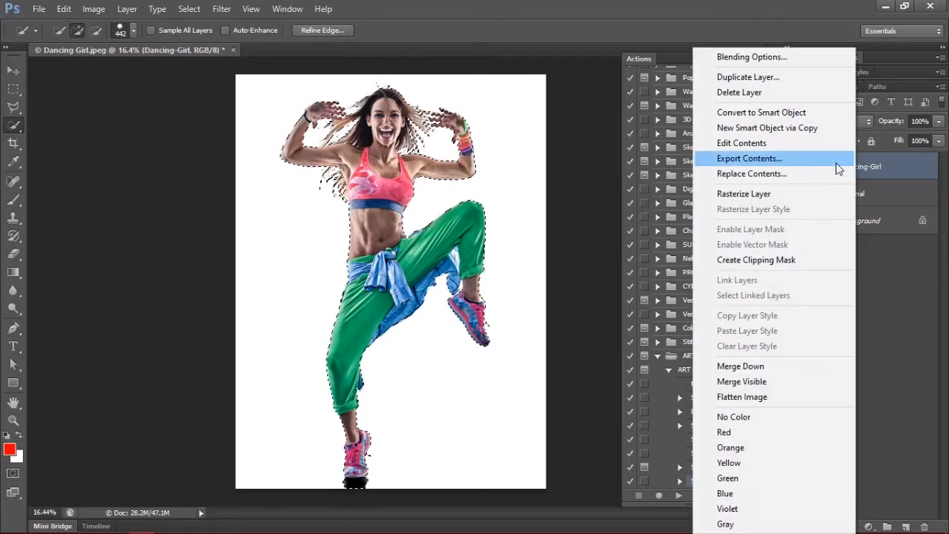
click(794, 193)
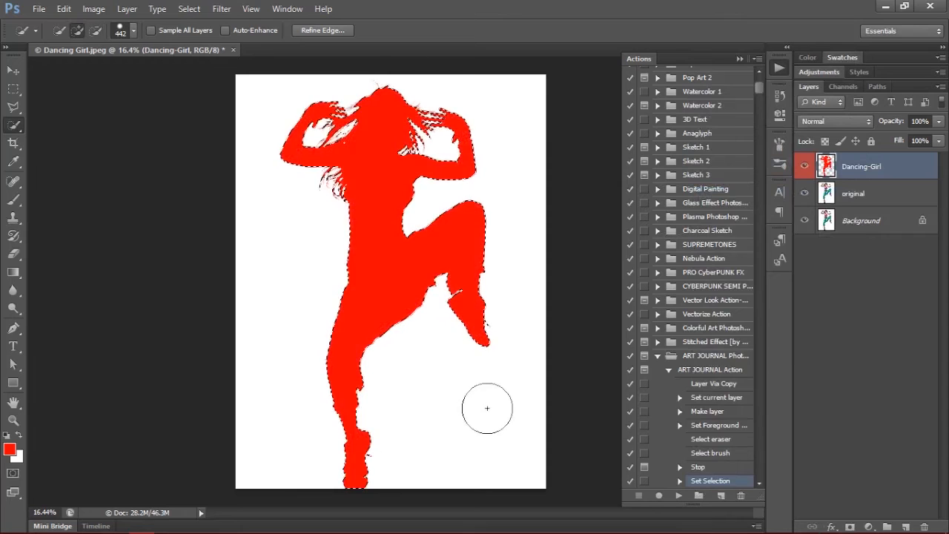
- Rename the red-filled Dancing-Girl layer as area
double_click(853, 168)
text(ar)
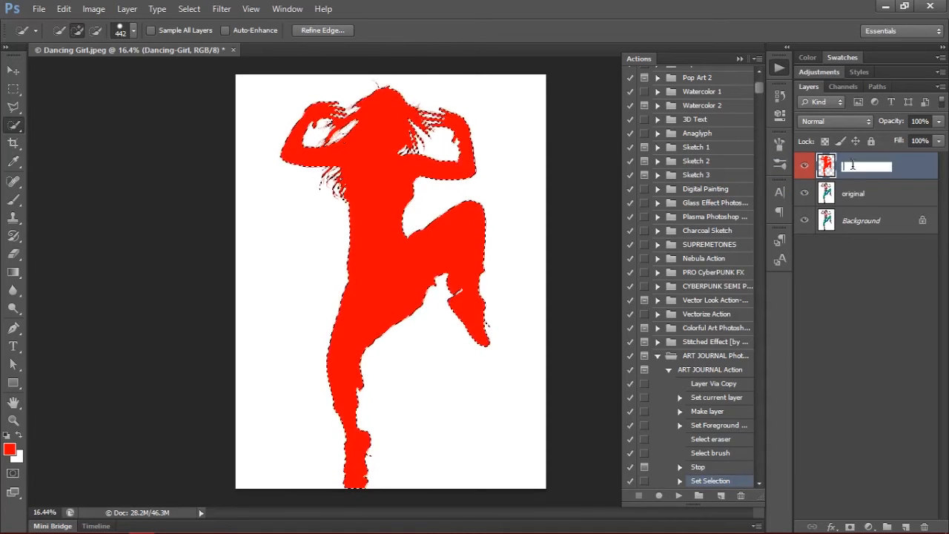
text(ea)
key(Return)
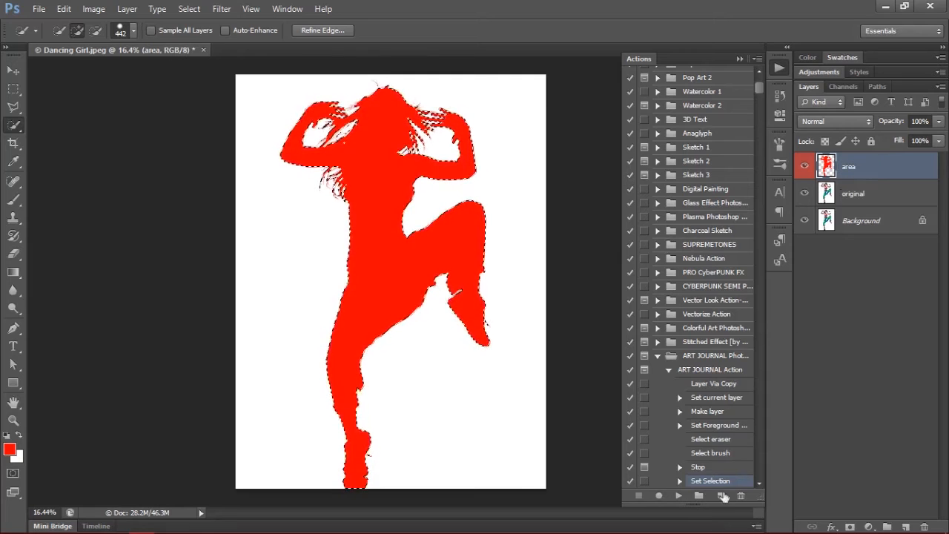
- Resume the ART JOURNAL Action to its image-insertion pause and place the Dancing-Girl image on the area 2 layer
click(677, 496)
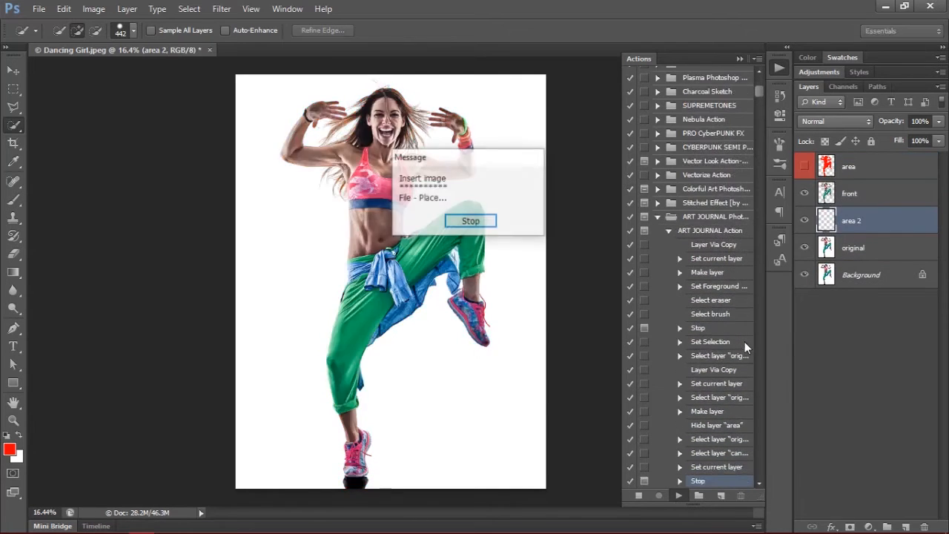
key(Return)
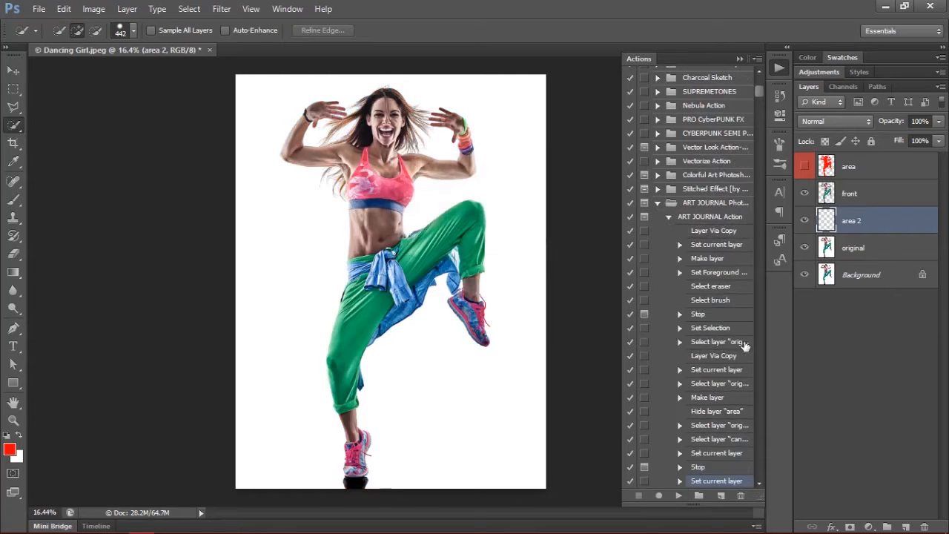
click(39, 9)
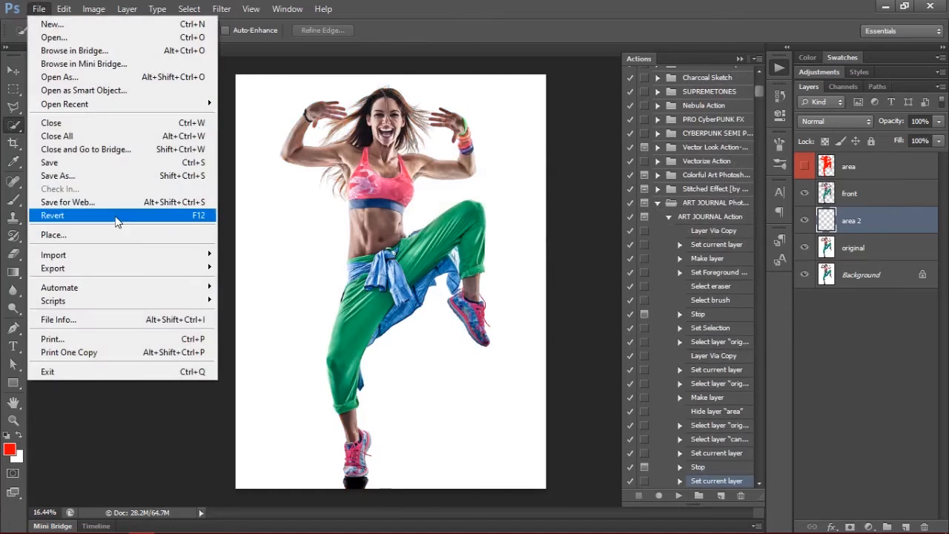
click(117, 233)
double_click(455, 146)
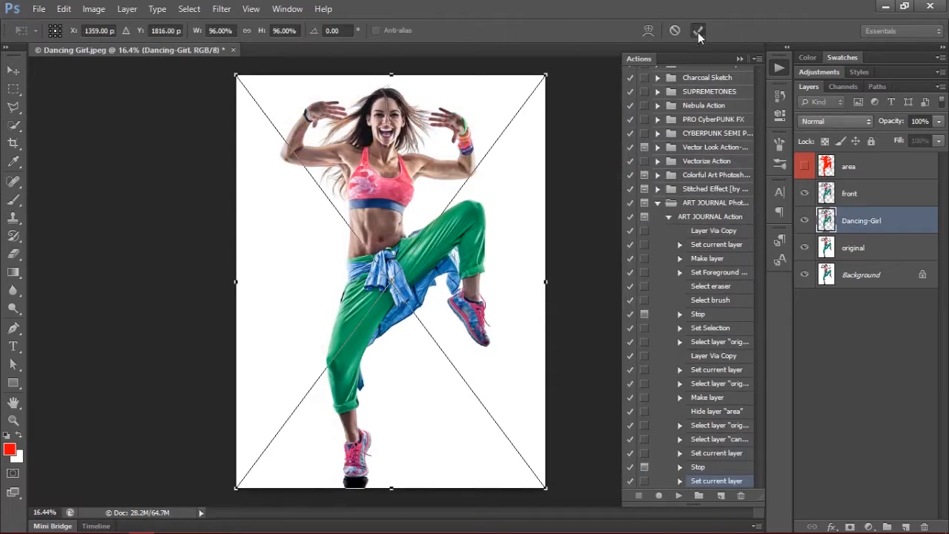
click(698, 32)
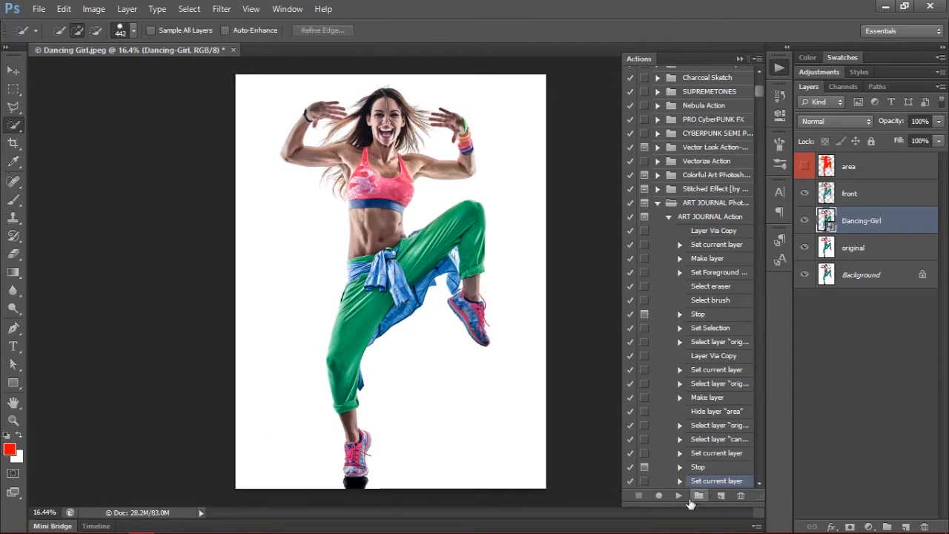
- Resume the ART JOURNAL Action to its effect-area painting pause and place the Dancing-Girl image on the area 3 layer
click(677, 495)
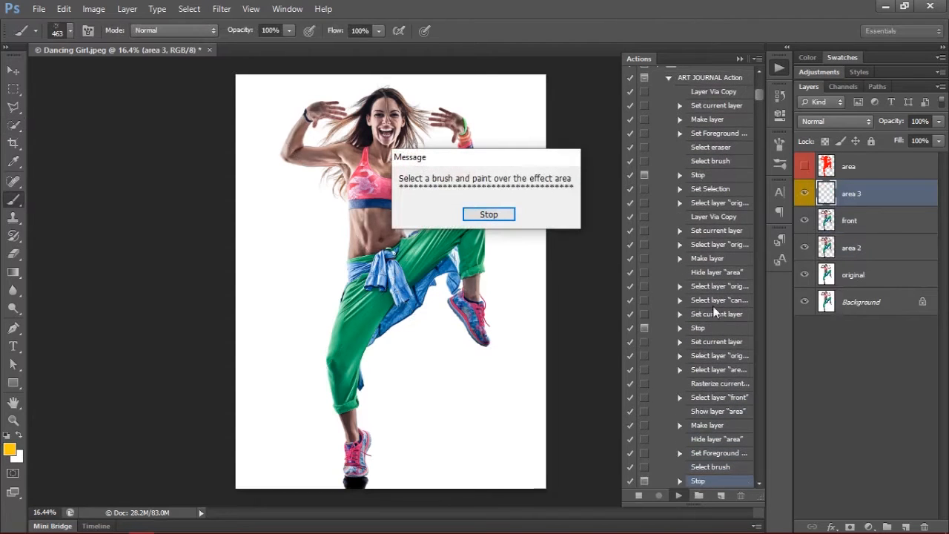
key(Return)
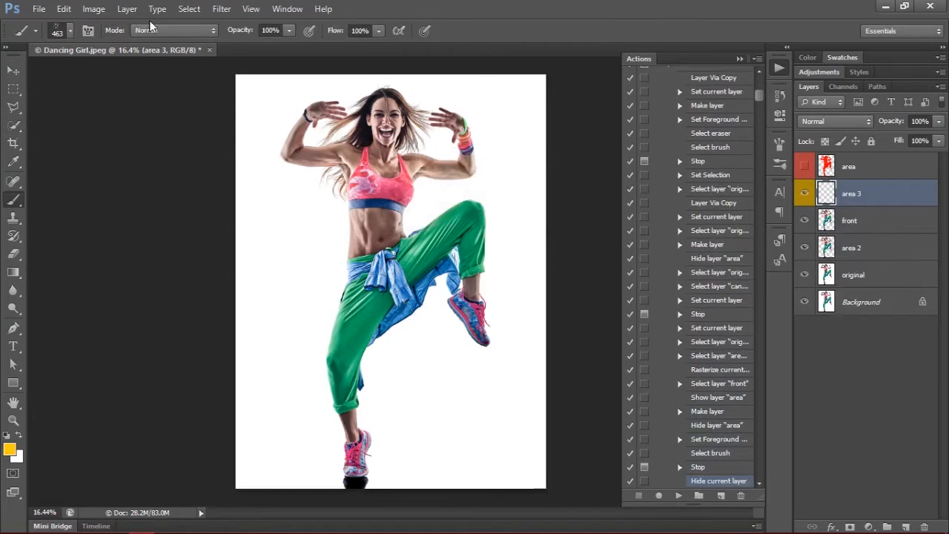
click(39, 8)
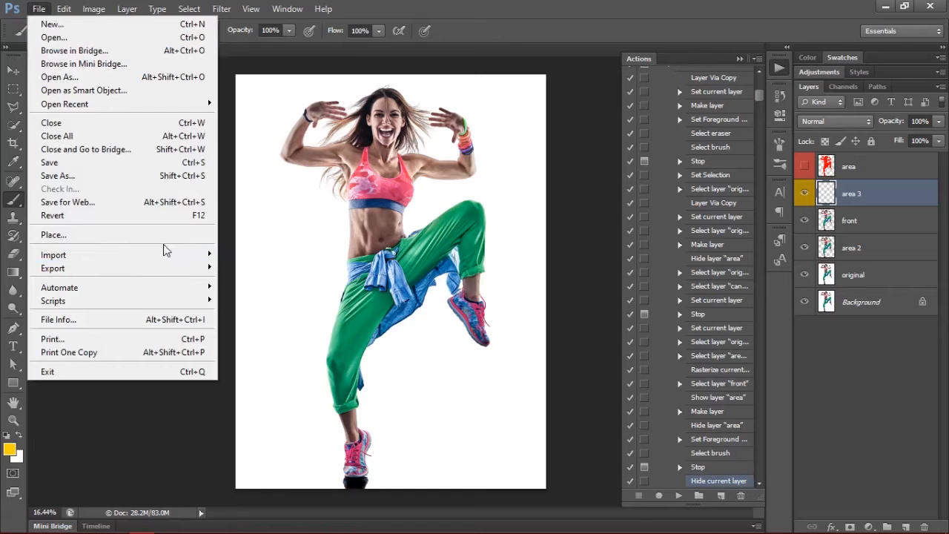
click(54, 234)
double_click(449, 152)
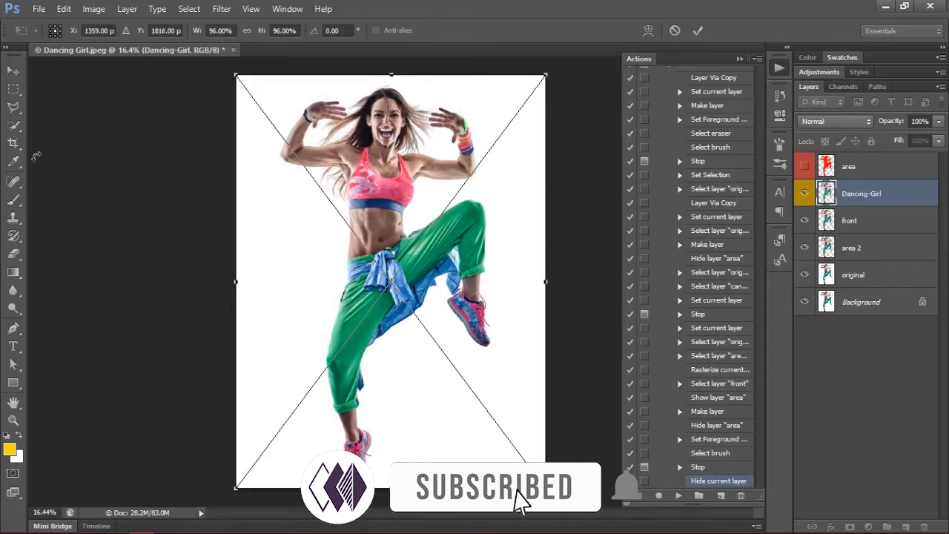
click(13, 199)
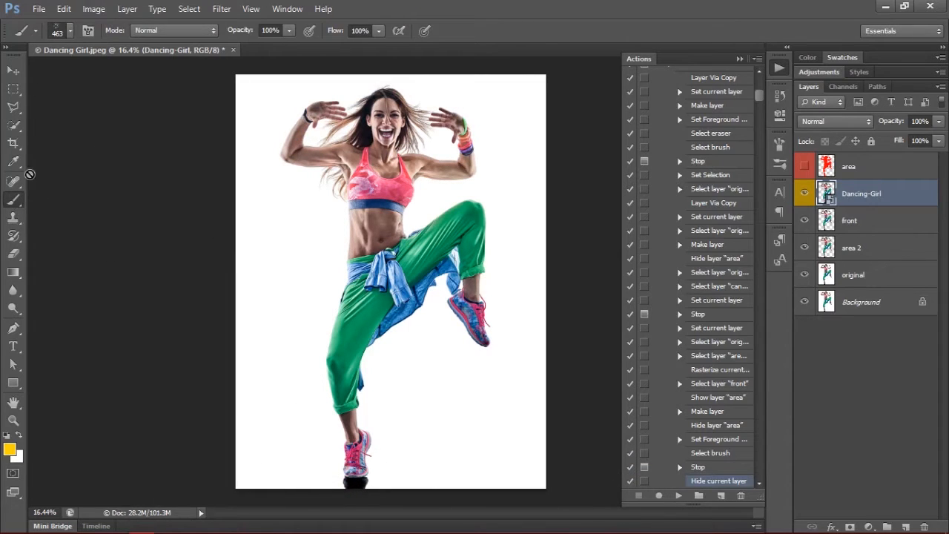
- Select the white background around the dancer on the placed layer with the Quick Selection tool, then invert the selection
click(13, 125)
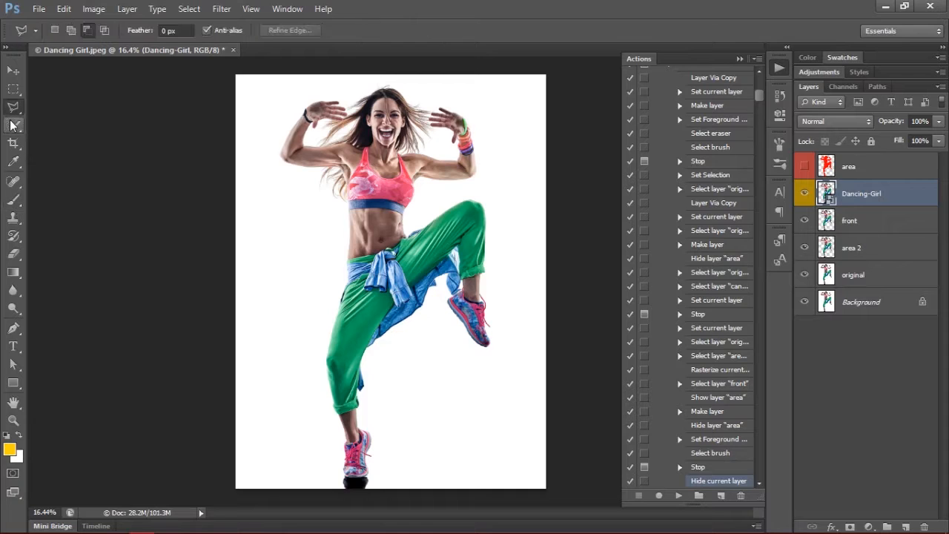
alt+click(13, 124)
mouse_move(329, 130)
mouse_down()
mouse_move(332, 208)
mouse_move(356, 211)
mouse_move(399, 323)
mouse_move(412, 303)
mouse_move(318, 456)
mouse_move(355, 300)
mouse_move(359, 438)
mouse_up()
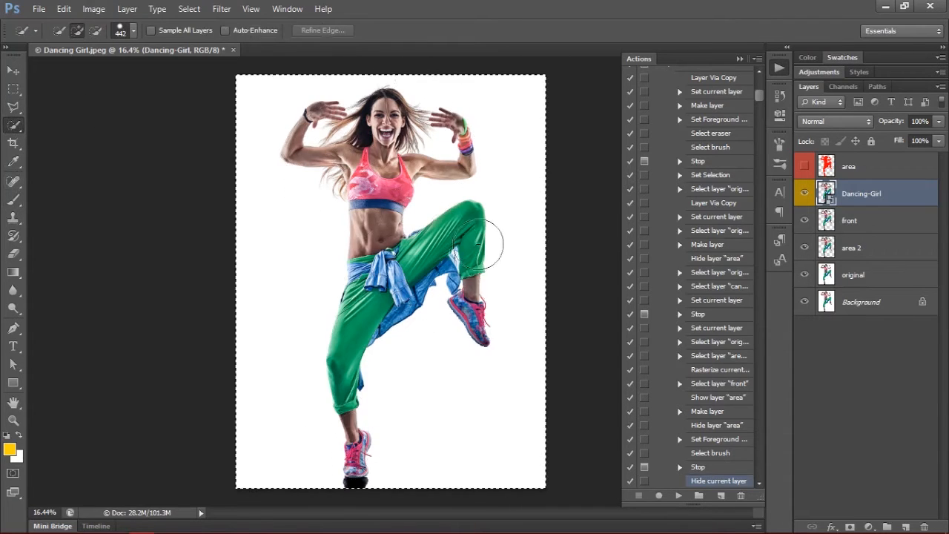
drag(466, 348, 501, 437)
key(ctrl+shift+i)
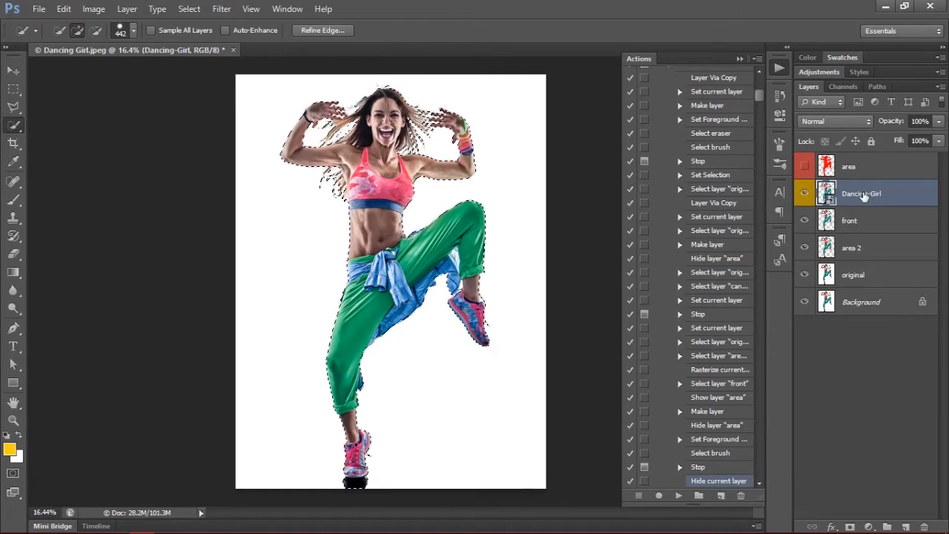
- Rasterize the placed Dancing-Girl layer, fill the selected figure with the yellow foreground color and deselect
right_click(845, 194)
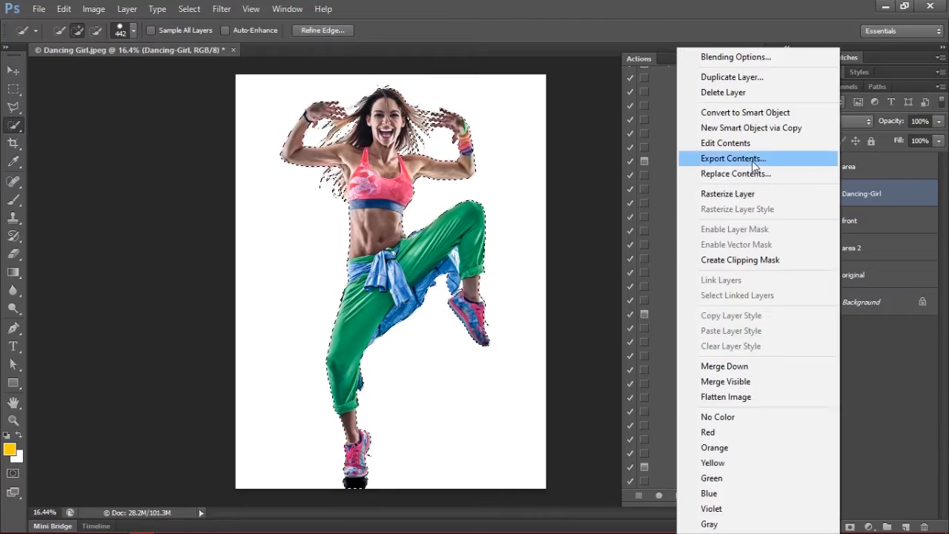
click(730, 194)
key(alt+BackSpace)
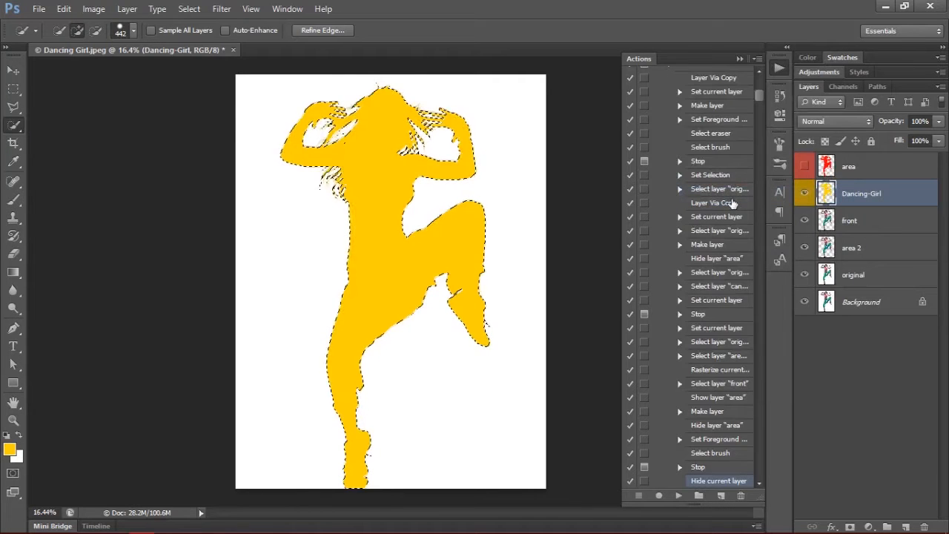
key(ctrl+d)
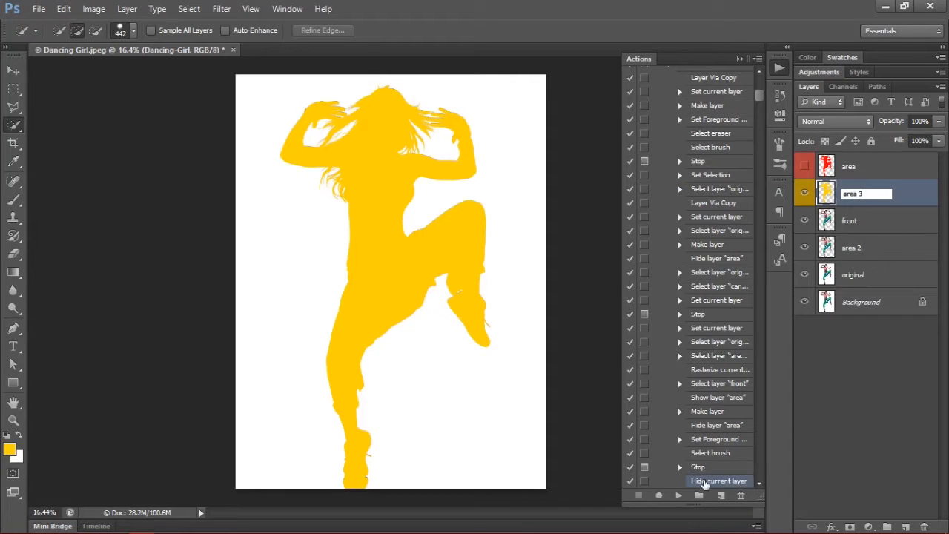
- Name the yellow-filled layer area 3 and resume the ART JOURNAL Action up to its title-text pause
click(680, 495)
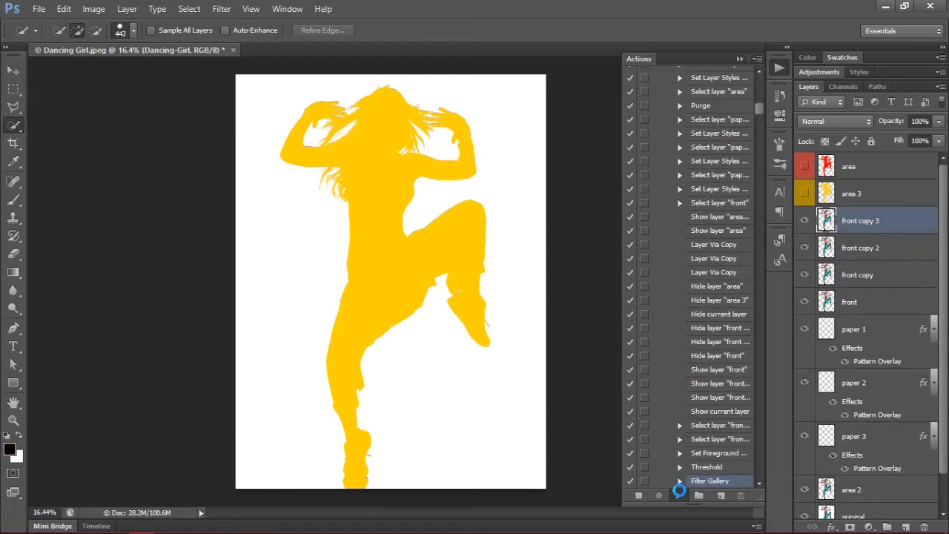
click(738, 60)
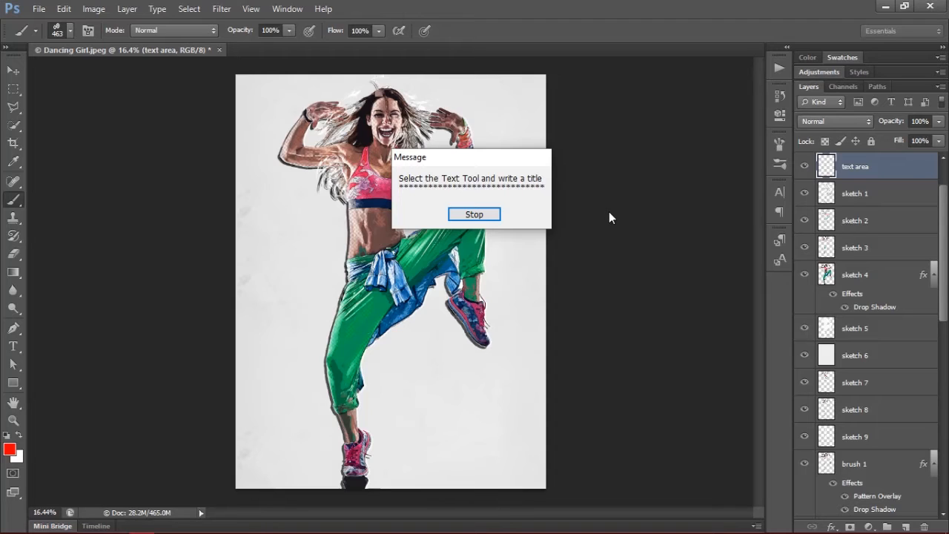
key(Return)
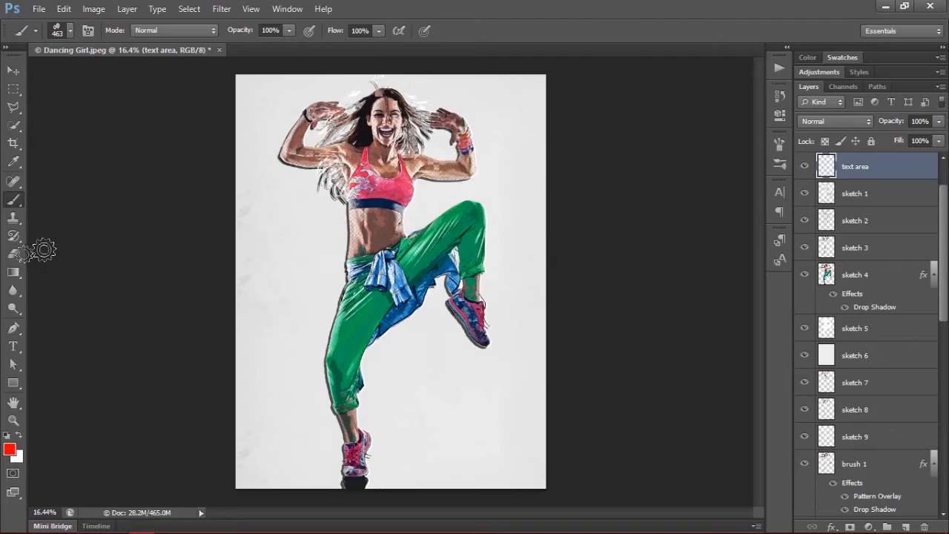
- Start a 72 pt horizontal text beside the dancer's torso on the text area layer and set its color to red ff0000
click(13, 346)
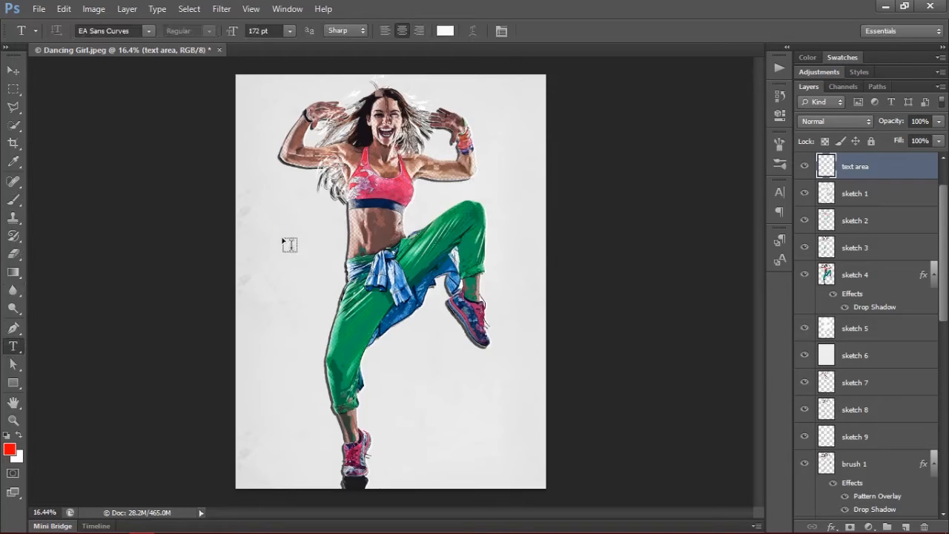
click(253, 31)
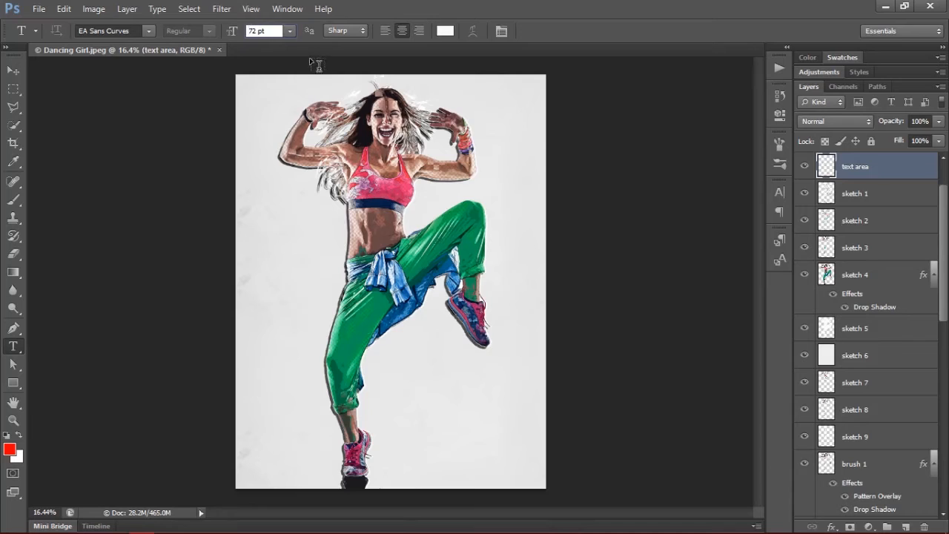
click(293, 208)
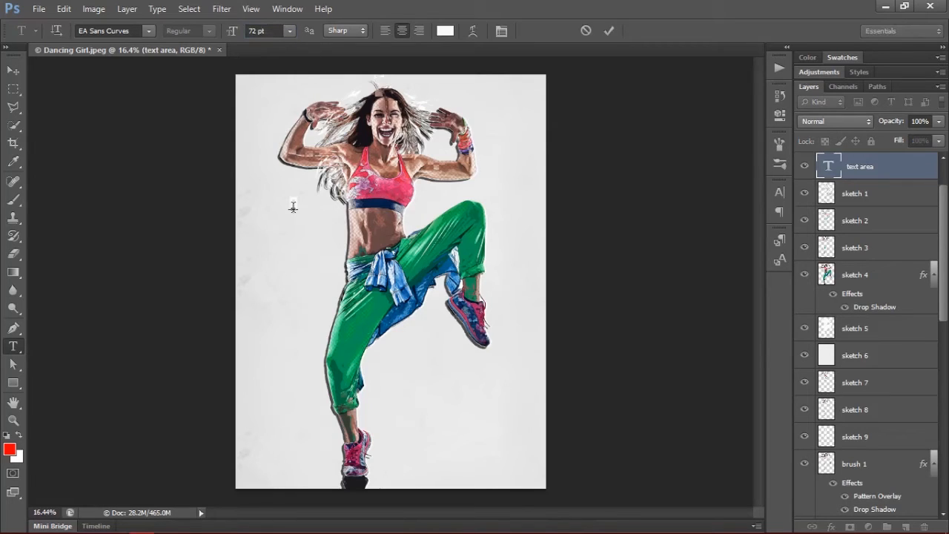
click(444, 30)
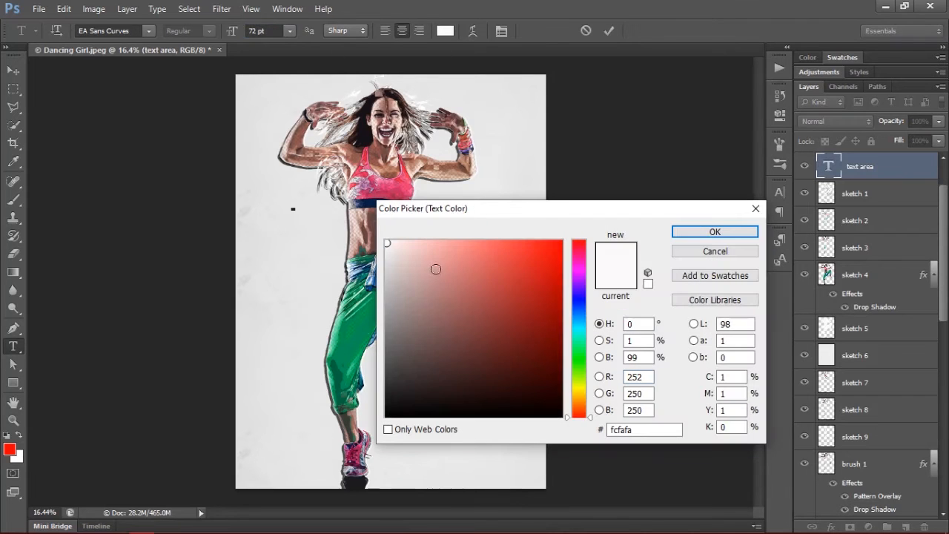
drag(435, 268, 722, 150)
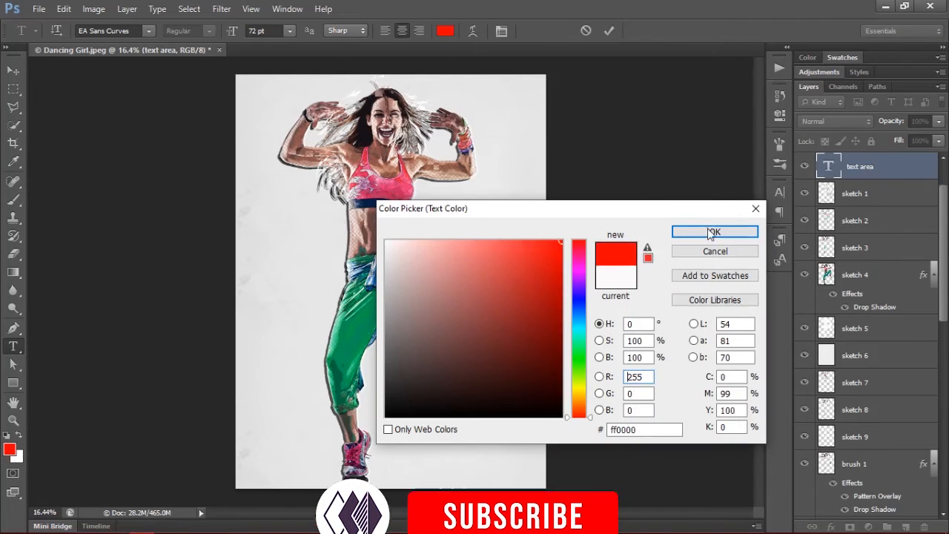
click(707, 229)
- Set the text size to 120 pt and write the title DANCE IS LIFE
click(260, 30)
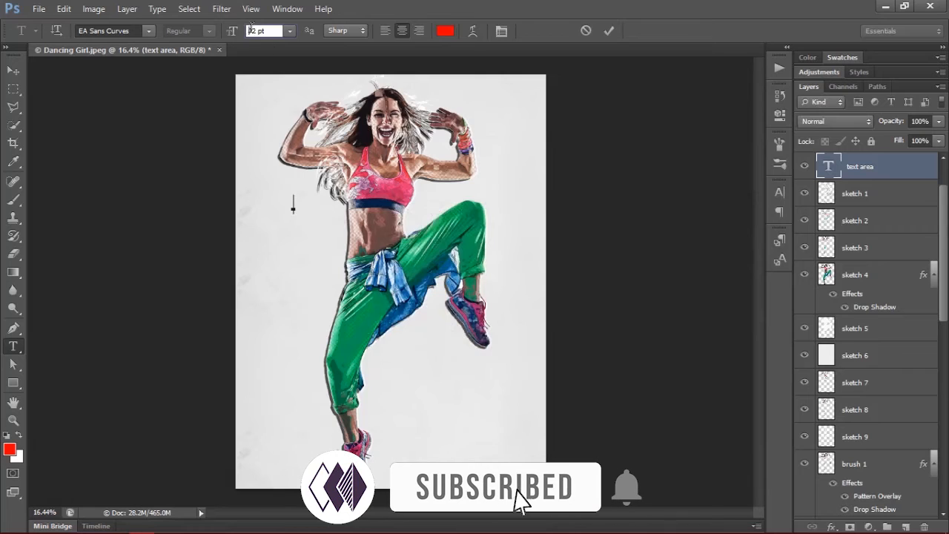
text(120)
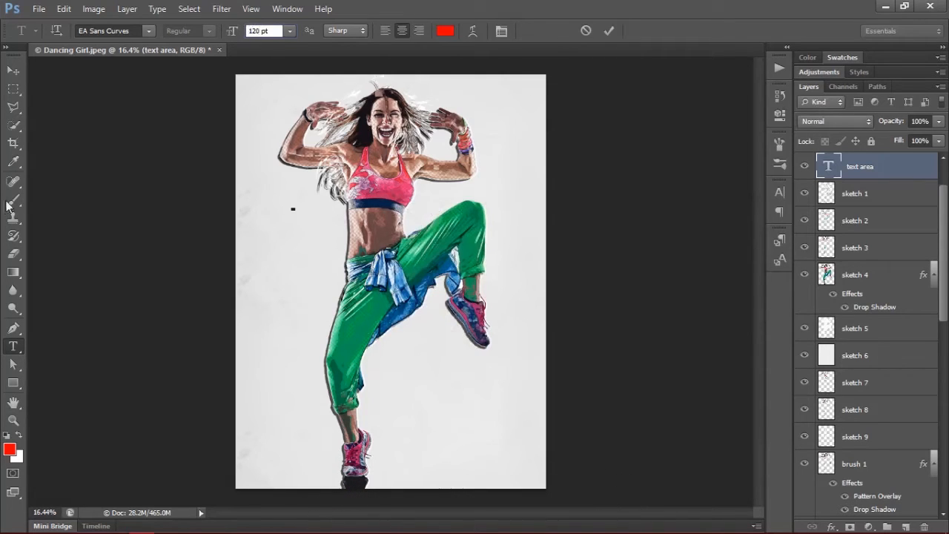
key(Return)
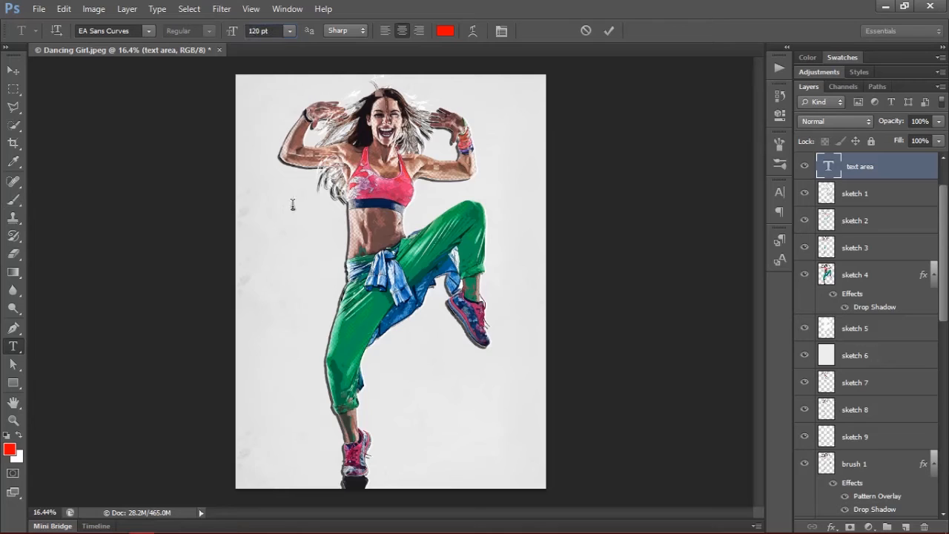
text(DANCE IS)
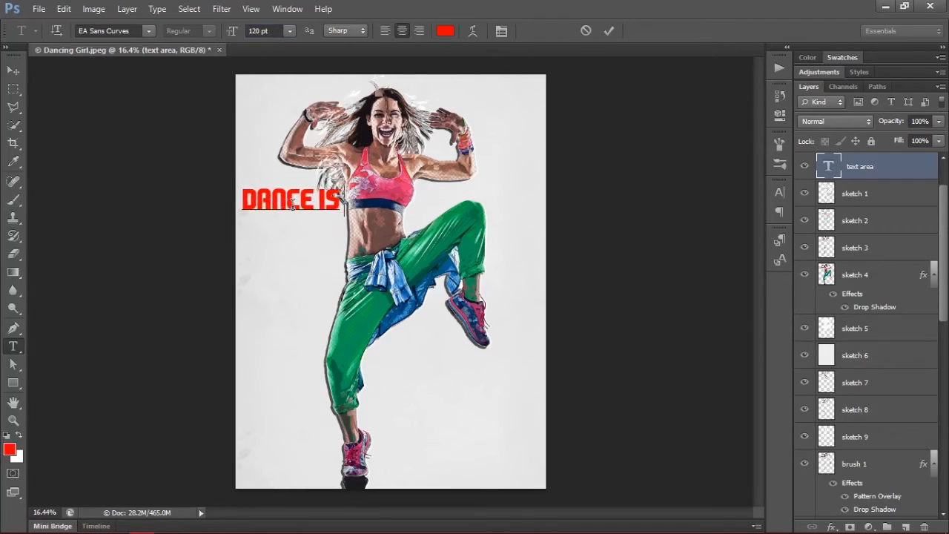
text( LIFE)
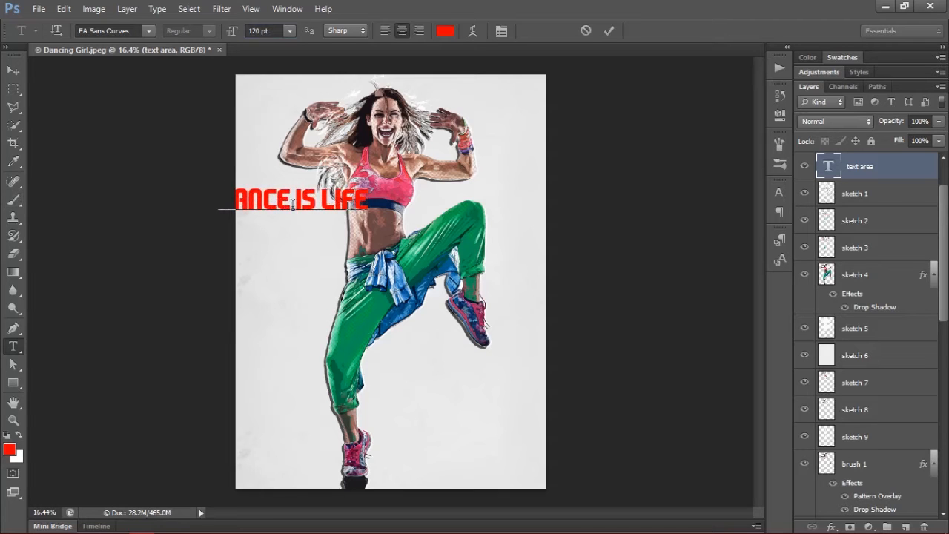
- Recolor the whole DANCE IS LIFE title with green 039058 sampled from the dancer's trousers and commit the text
key(ctrl+a)
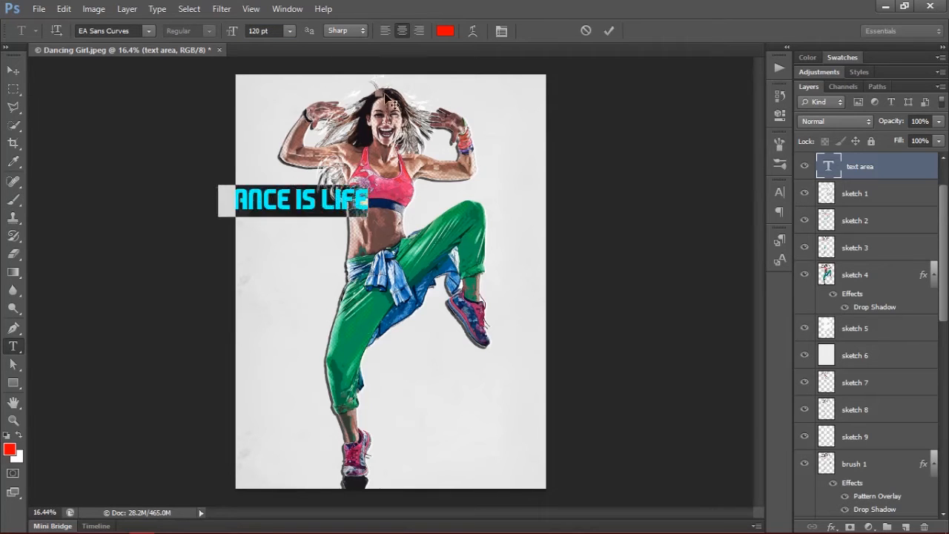
click(445, 31)
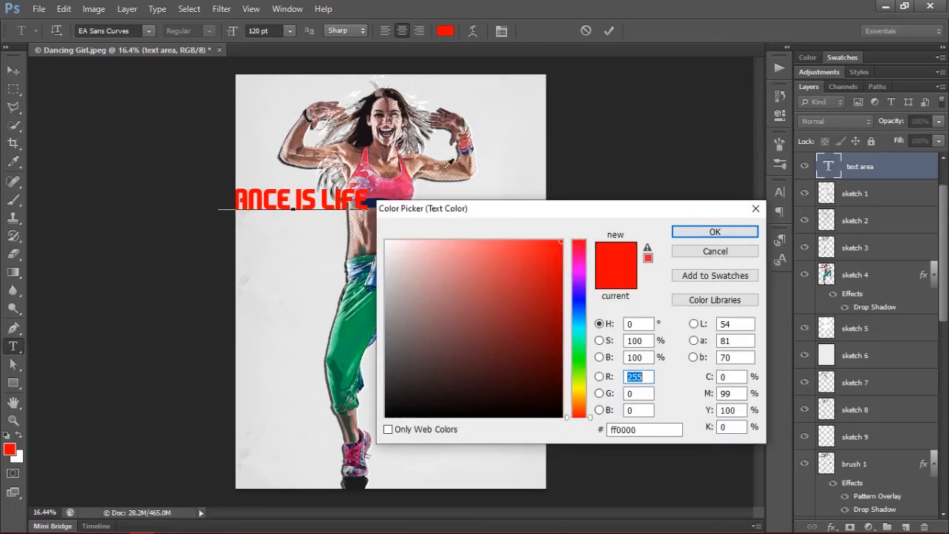
click(371, 319)
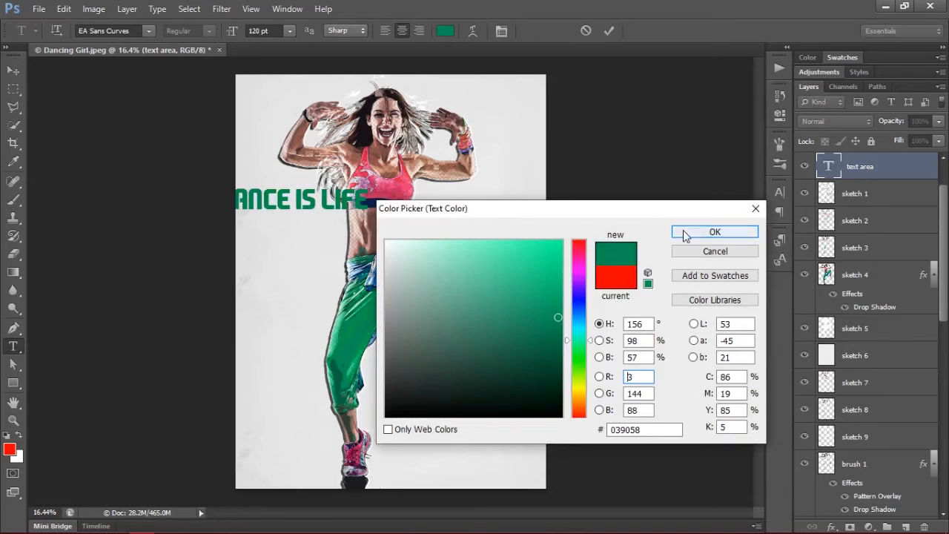
click(683, 233)
key(ctrl+h)
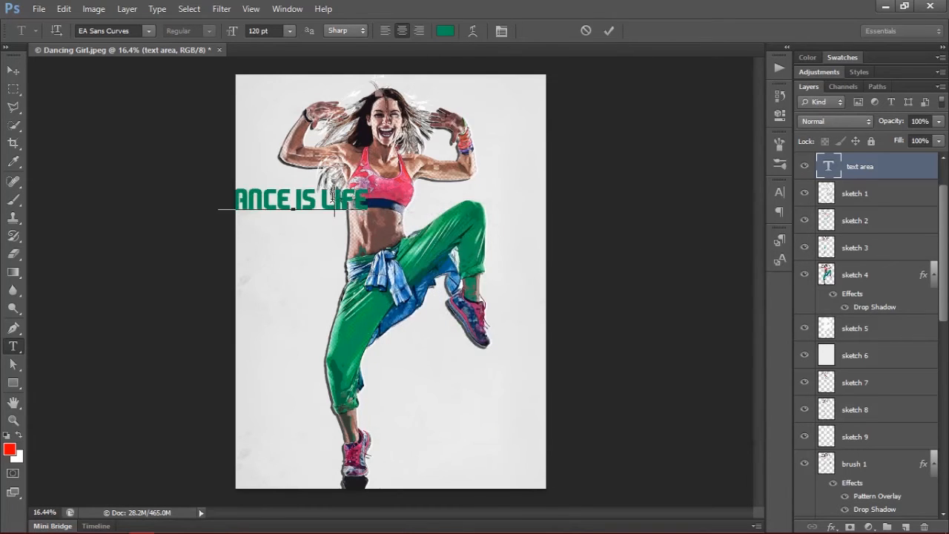
key(ctrl+h)
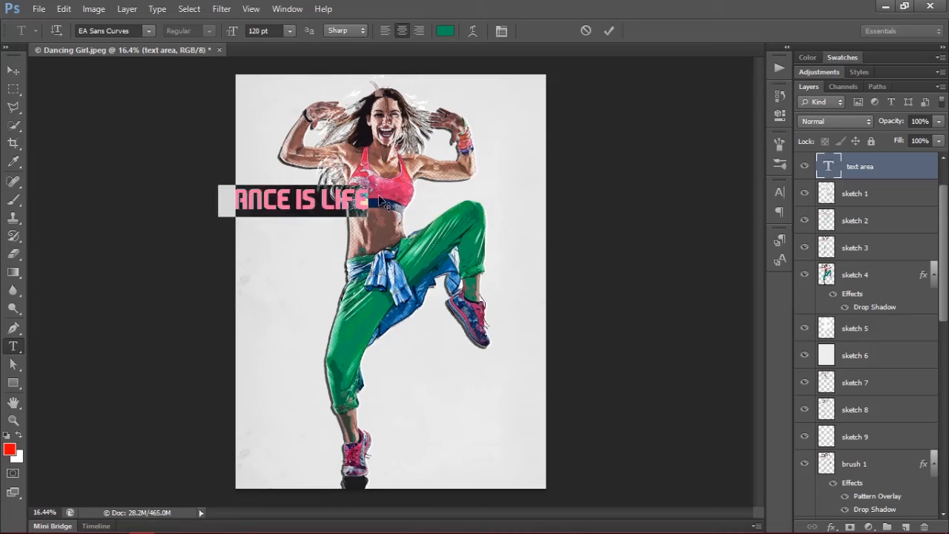
click(608, 31)
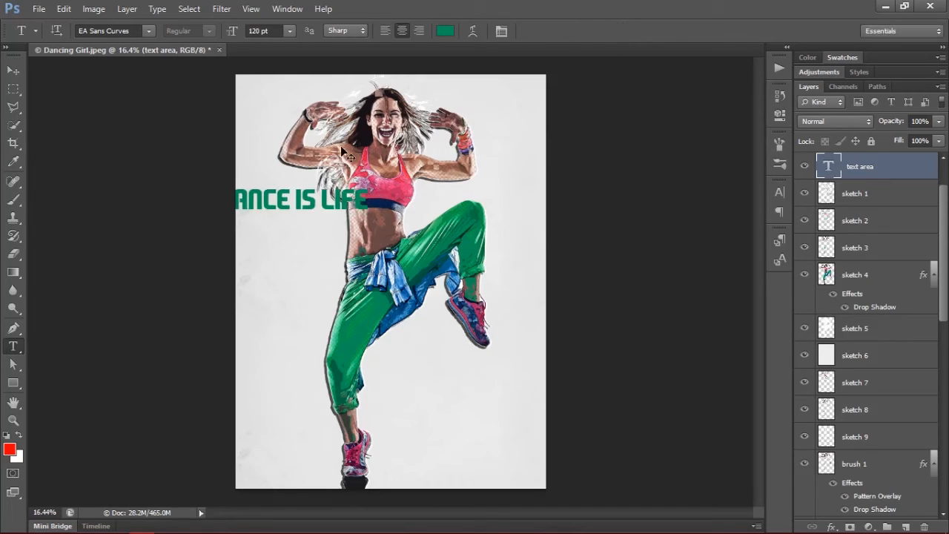
- Rotate the title to -90°, scale it to about 176% and position it vertically along the dancer's left side in the picture
key(ctrl+t)
drag(383, 171, 280, 116)
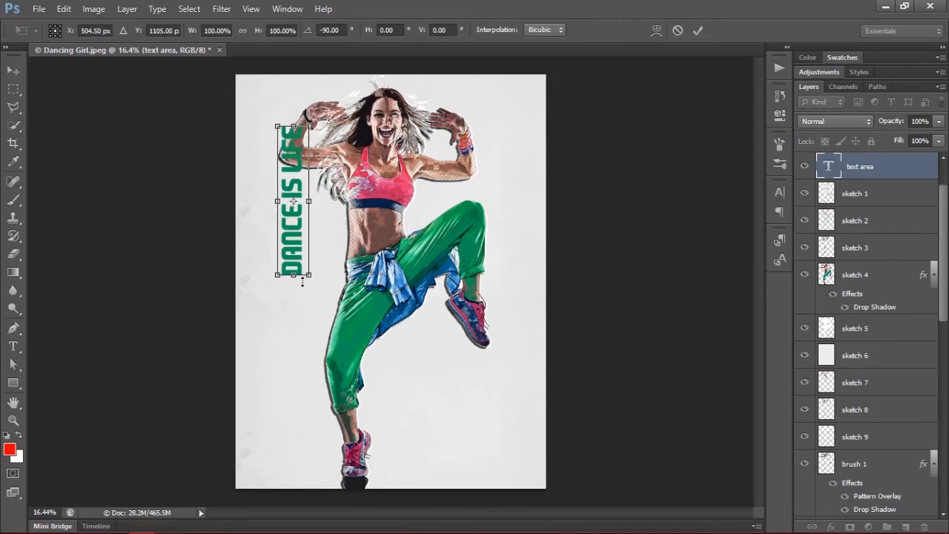
drag(309, 275, 376, 380)
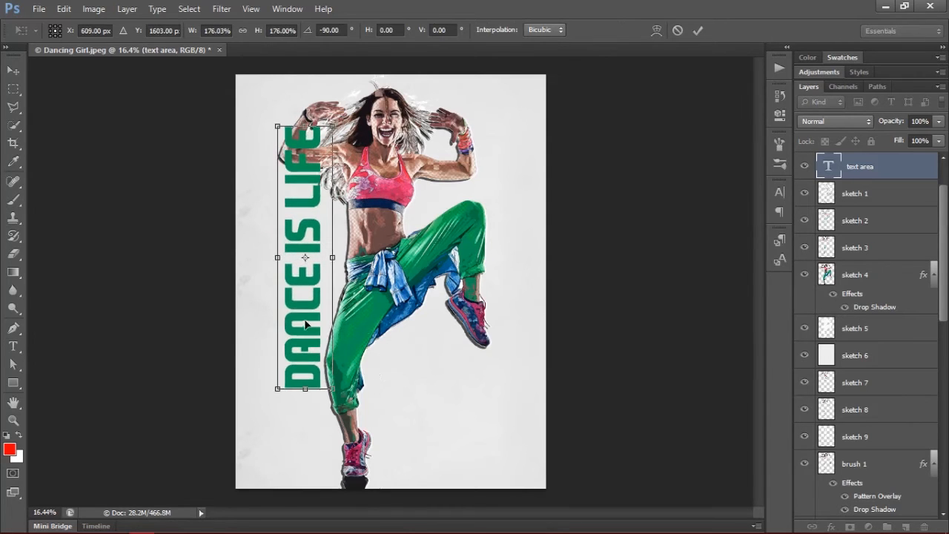
drag(306, 324, 298, 385)
key(Return)
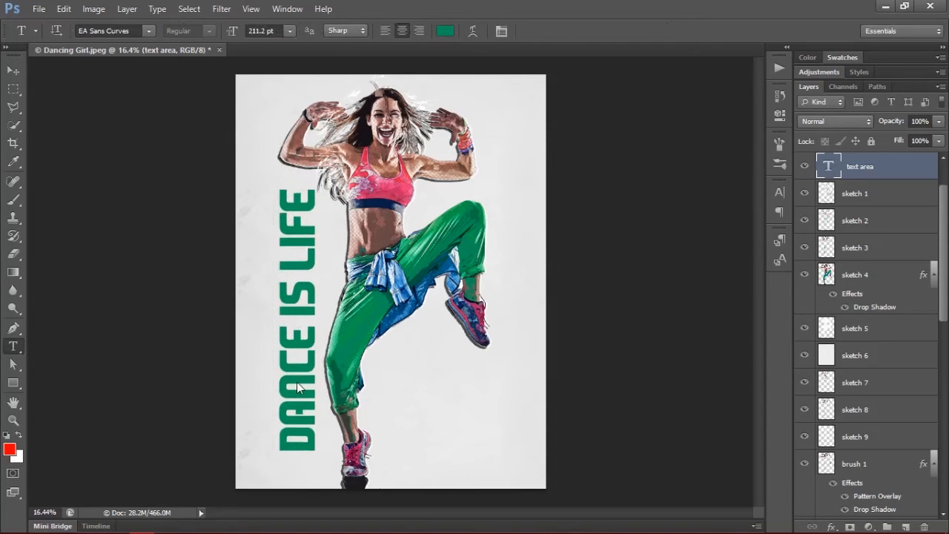
- Resume the ART JOURNAL Action after the title pause and let it run to the end
click(779, 68)
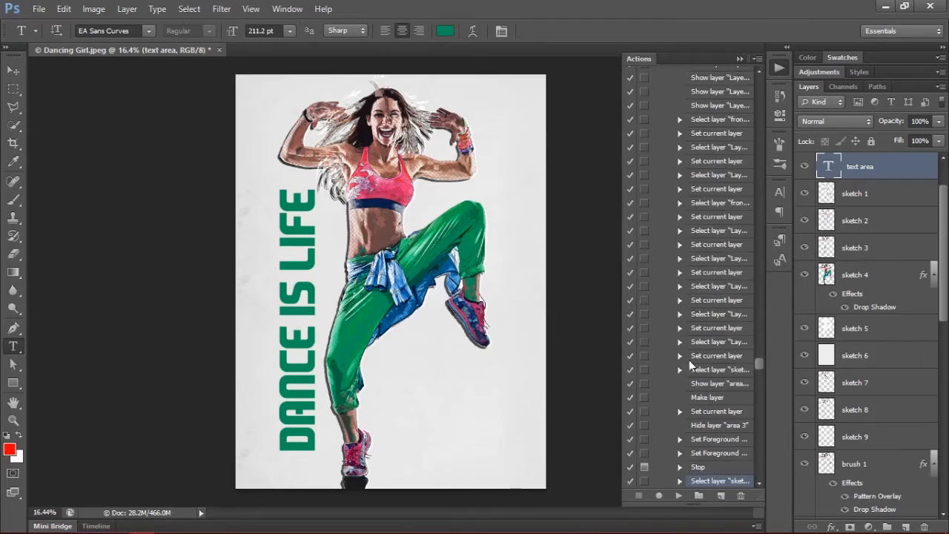
click(678, 495)
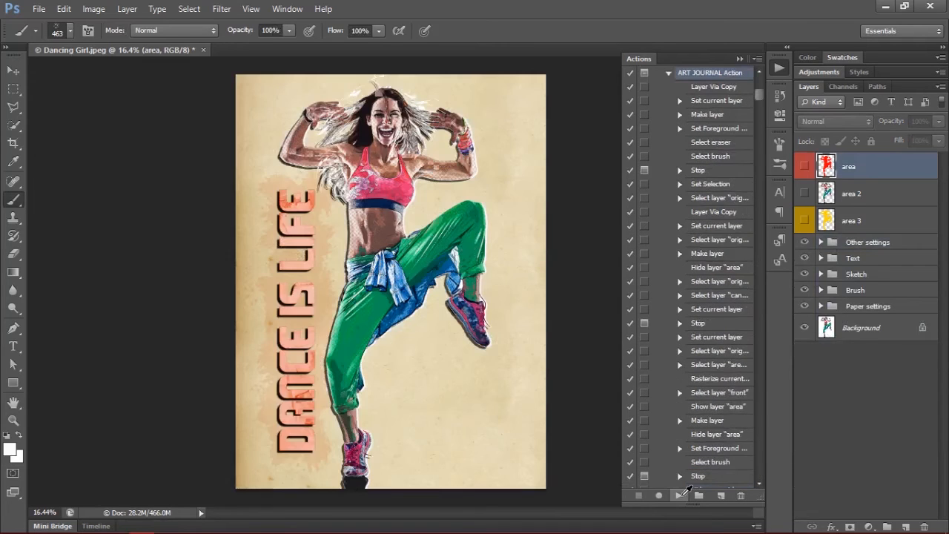
- Make the area 2 layer visible and set its opacity to 80%
click(805, 194)
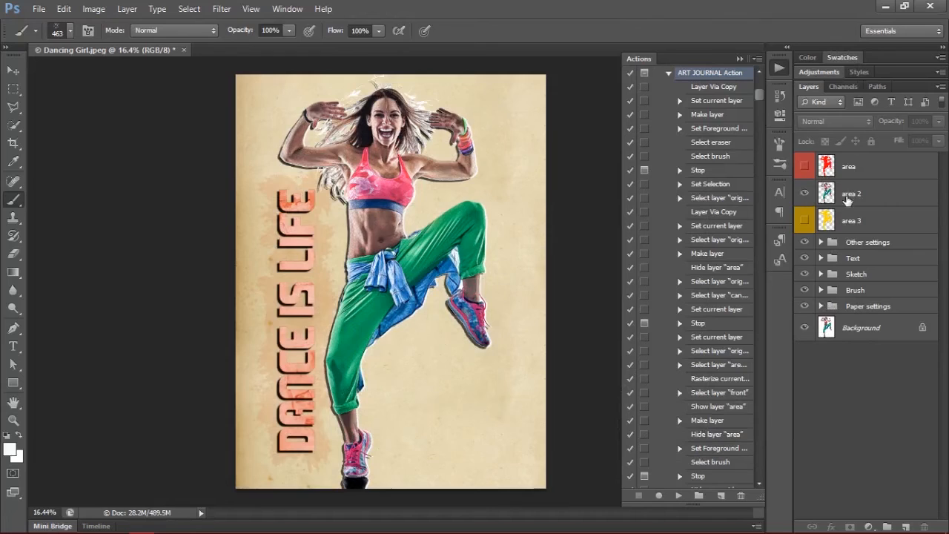
click(856, 199)
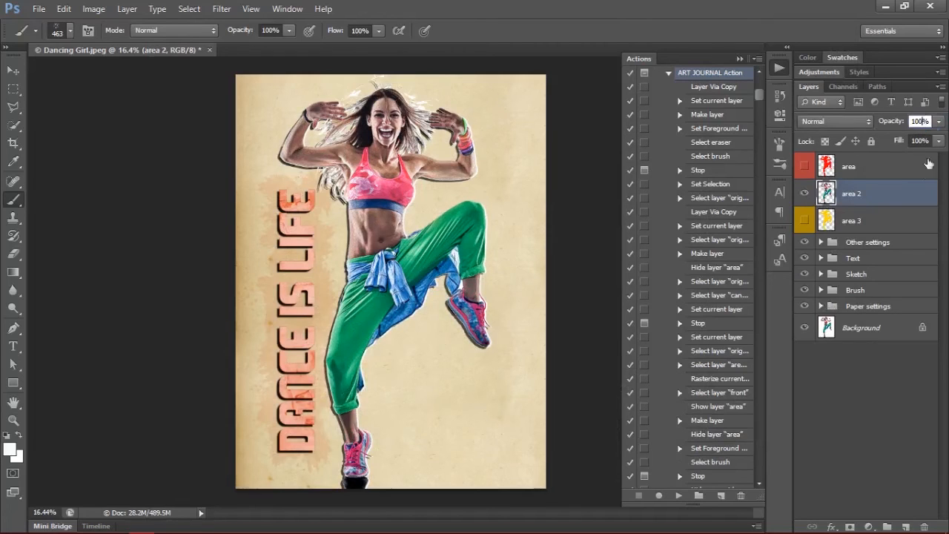
text(18)
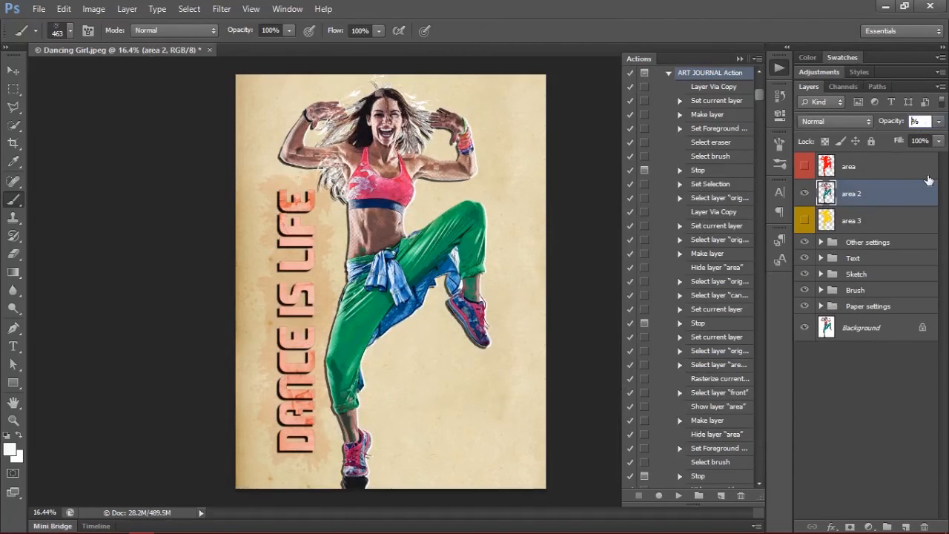
text(80)
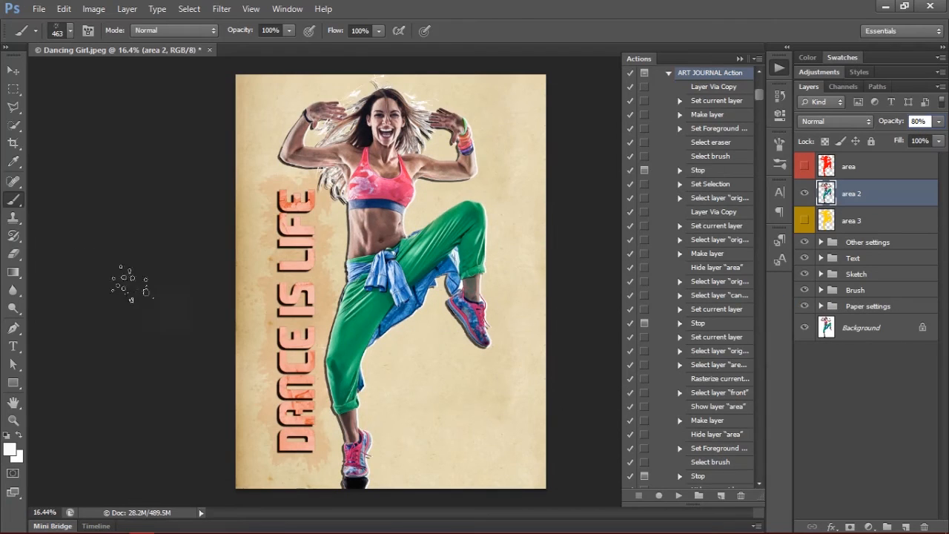
- Erase the area 2 layer over the dancer's body with a soft round 500 px Eraser, keeping only her face
click(14, 254)
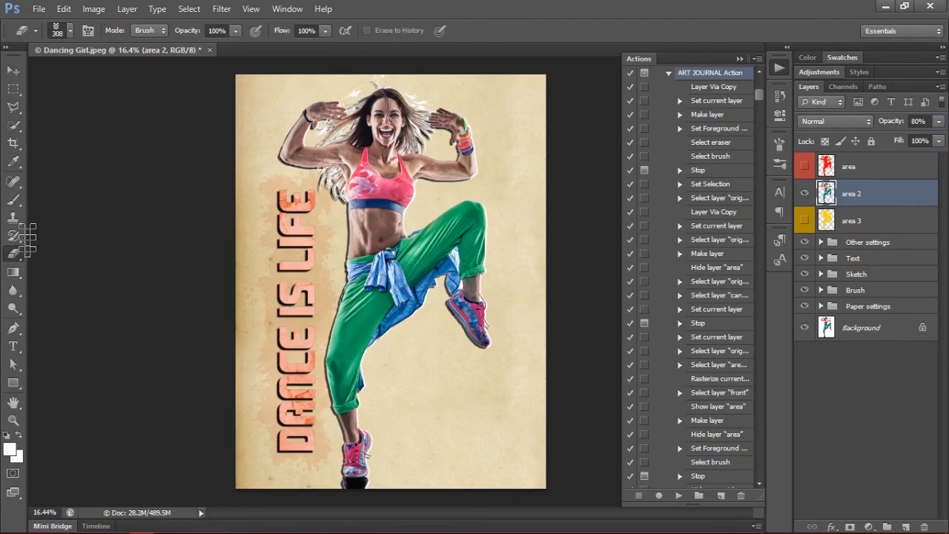
click(70, 32)
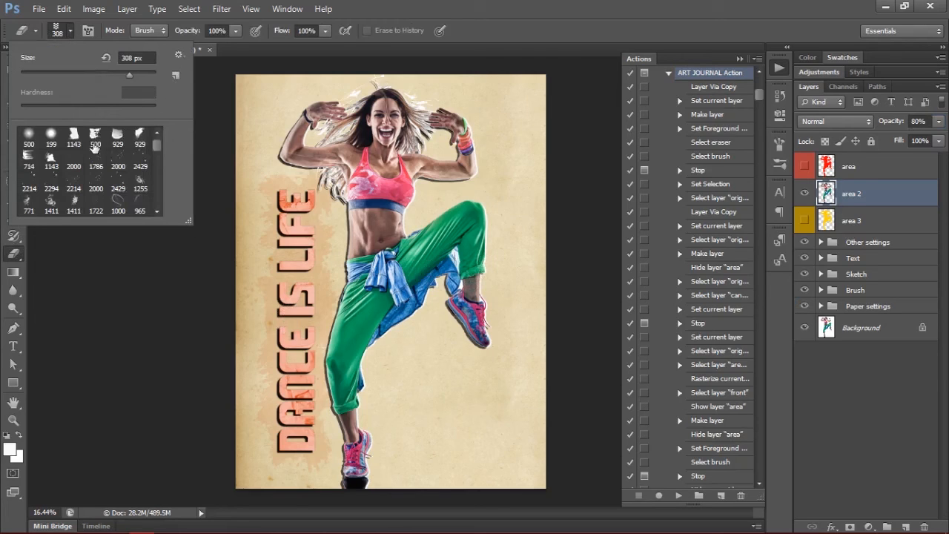
click(27, 136)
click(71, 31)
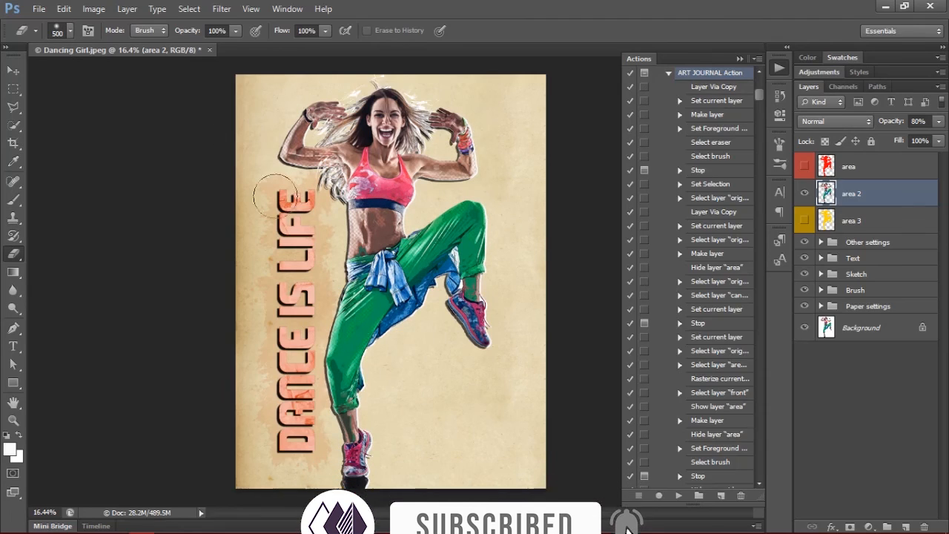
- Set the area 2 layer's opacity to 60% and deselect the layer
click(916, 121)
text(60)
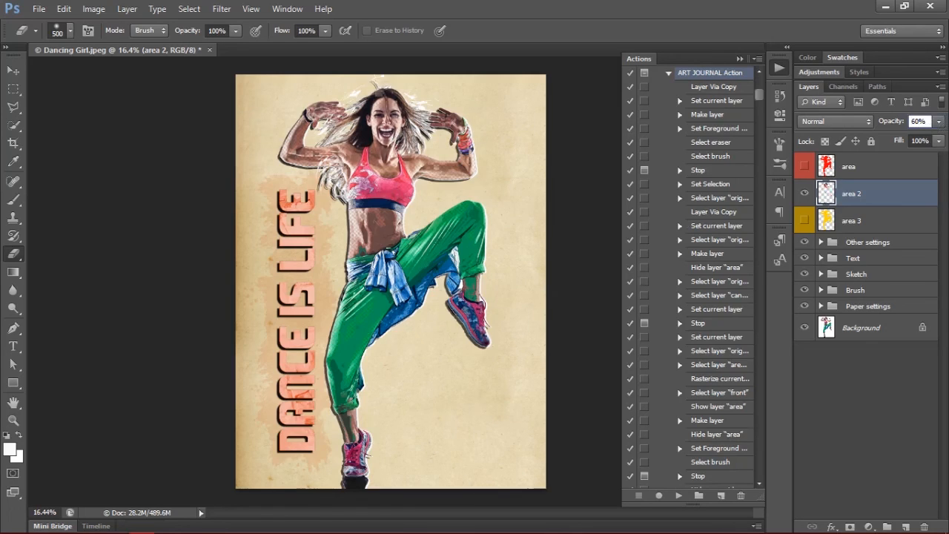
click(900, 388)
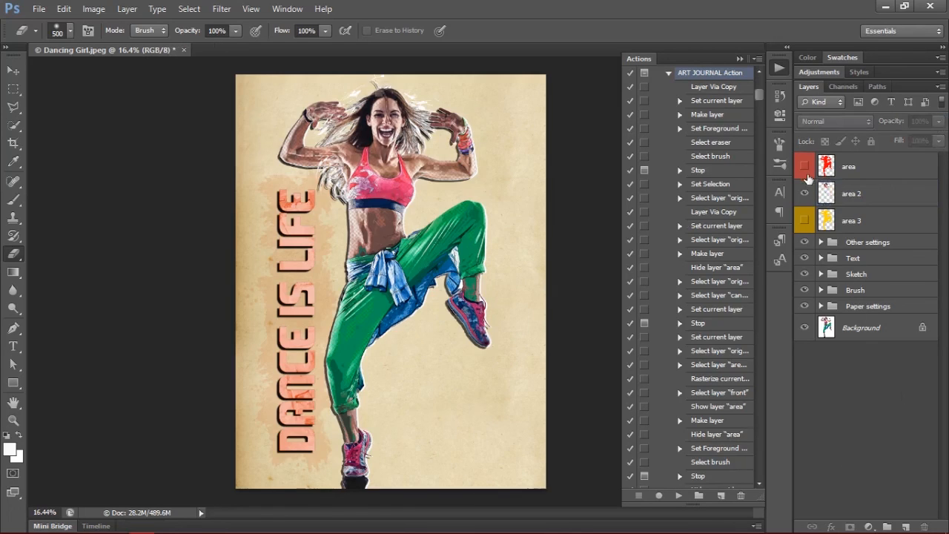
- Delete the hidden area 3 and area layers
click(862, 175)
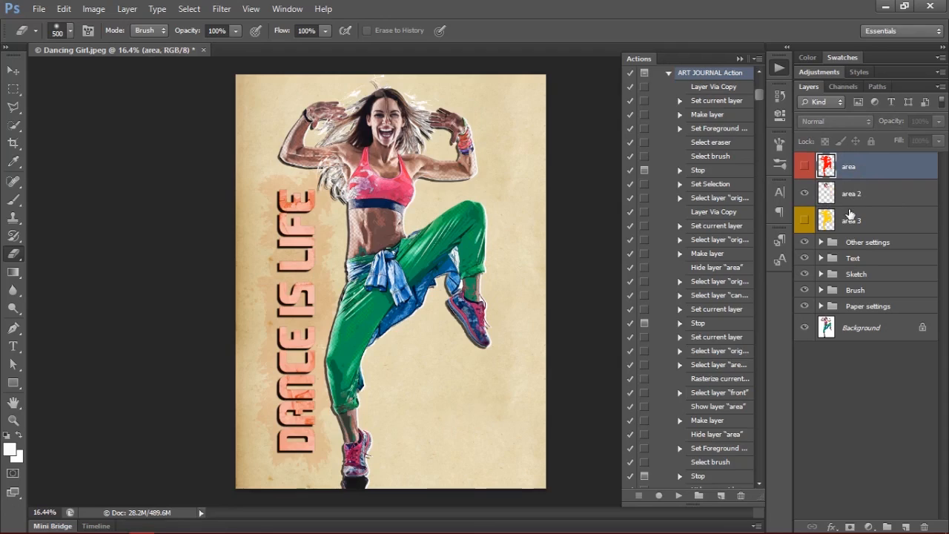
click(849, 215)
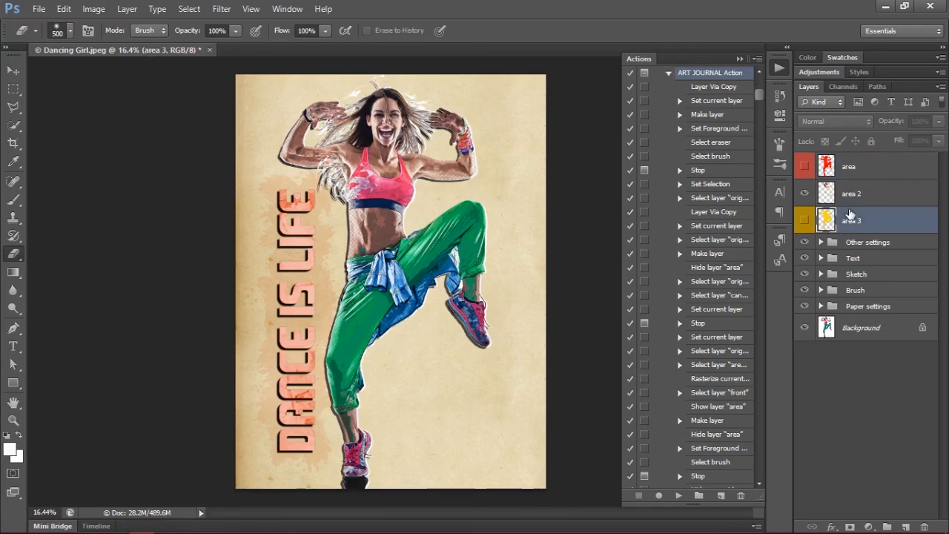
key(Delete)
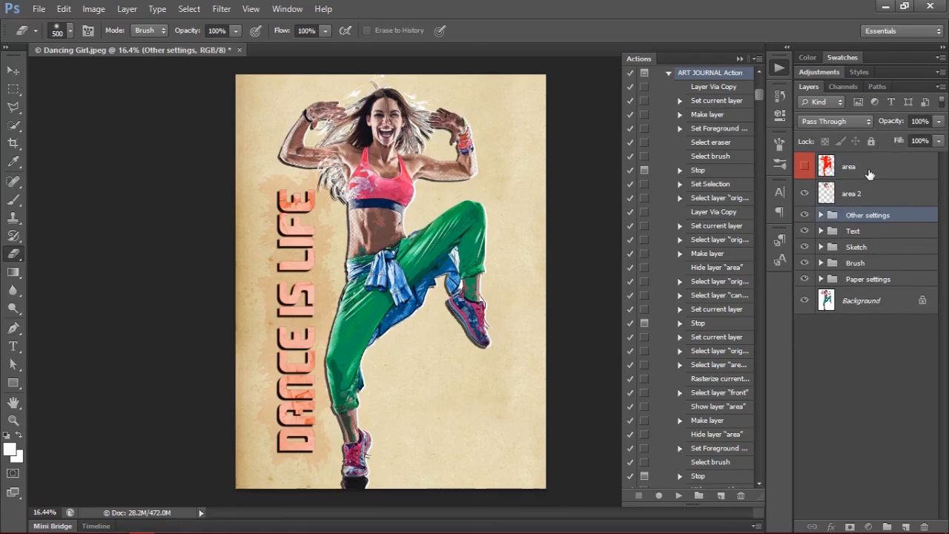
click(869, 173)
key(Delete)
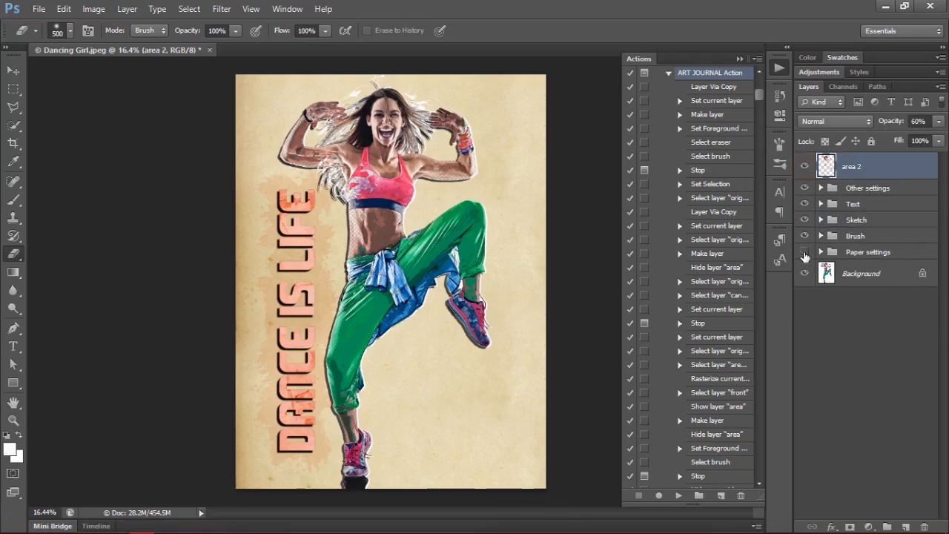
- Hide and show the Paper settings, Sketch and Text groups in turn to examine what each contributes to the artwork
click(804, 252)
click(804, 251)
click(804, 220)
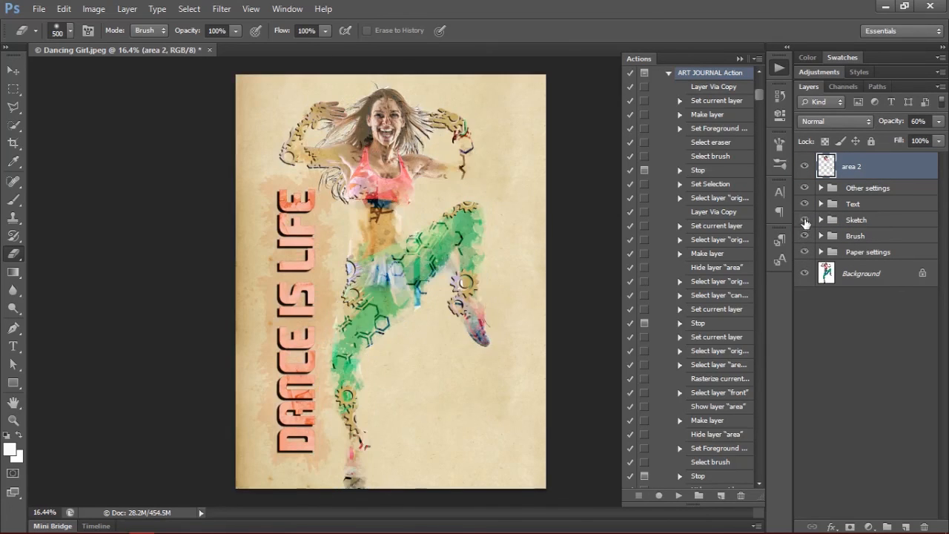
click(804, 220)
click(804, 220)
click(805, 206)
click(805, 206)
click(804, 221)
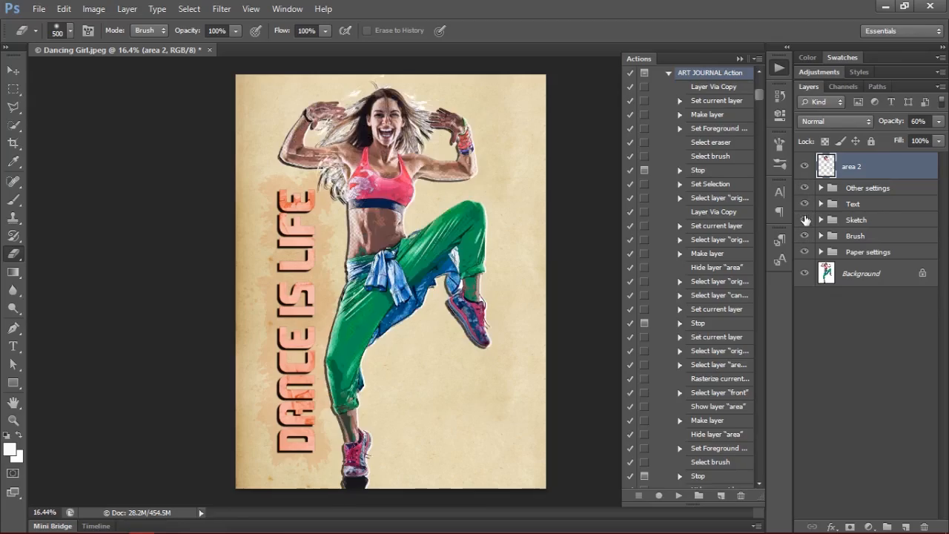